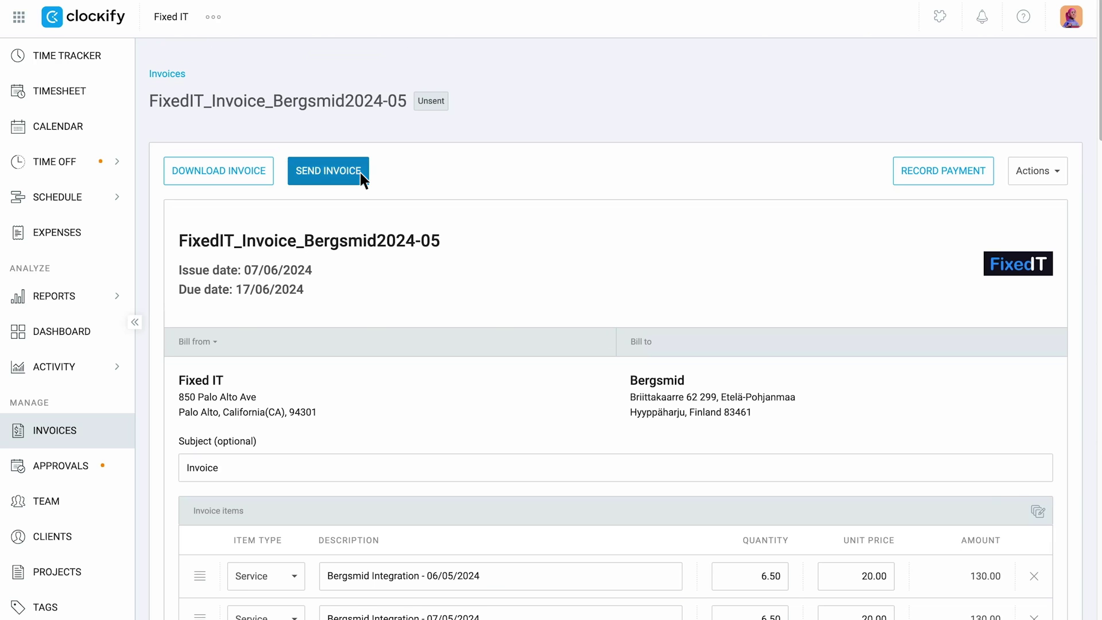
- Send FixedIT_Invoice_Bergsmid2024-05 to the client and begin recording its payment
left_click(360, 171)
left_click(680, 583)
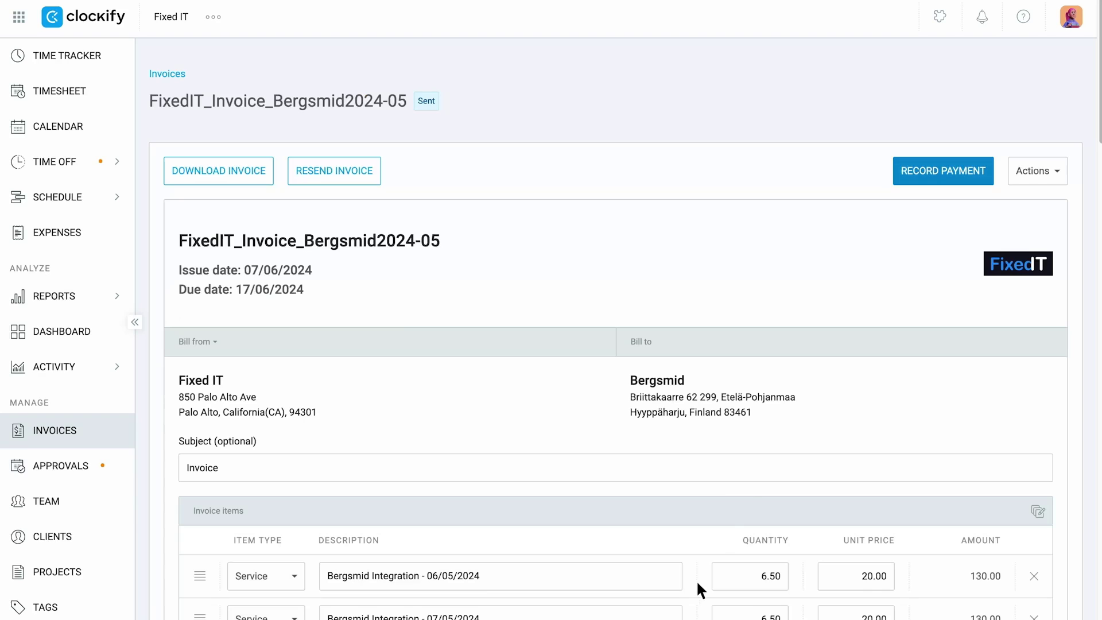
left_click(936, 178)
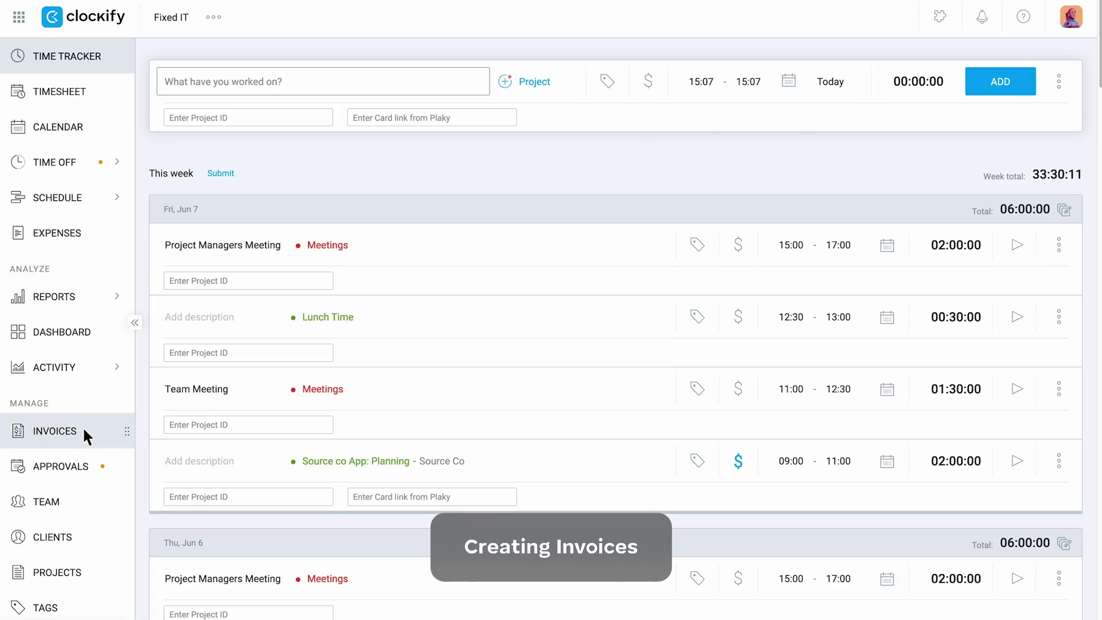
- Create a new invoice for client Pixel Co, keeping the default USD settings
left_click(82, 426)
left_click(1035, 81)
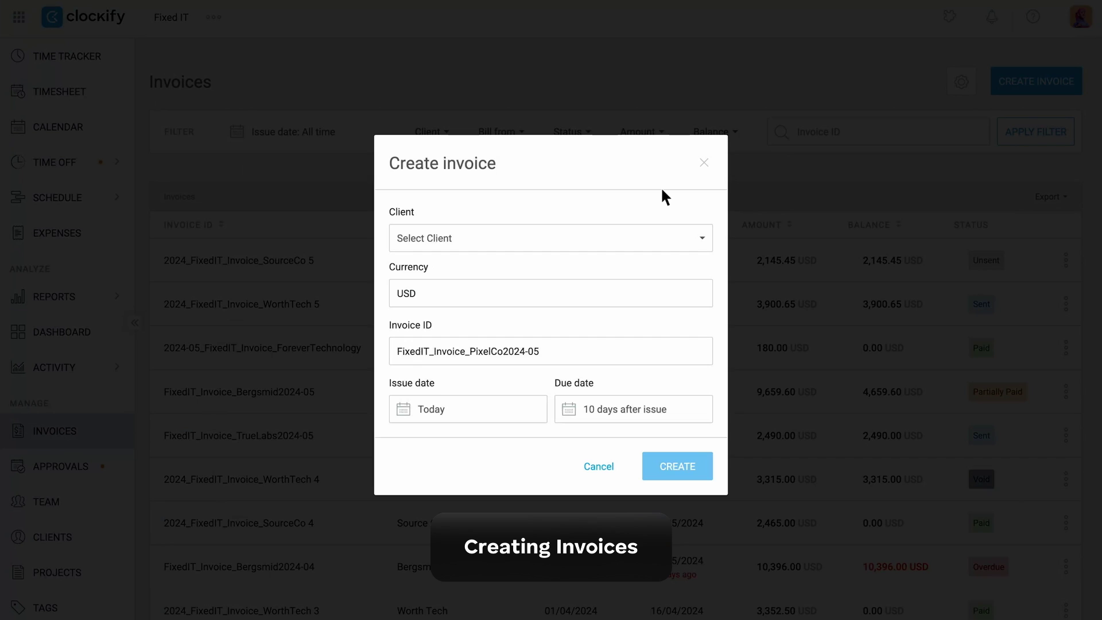
left_click(461, 236)
type("pix")
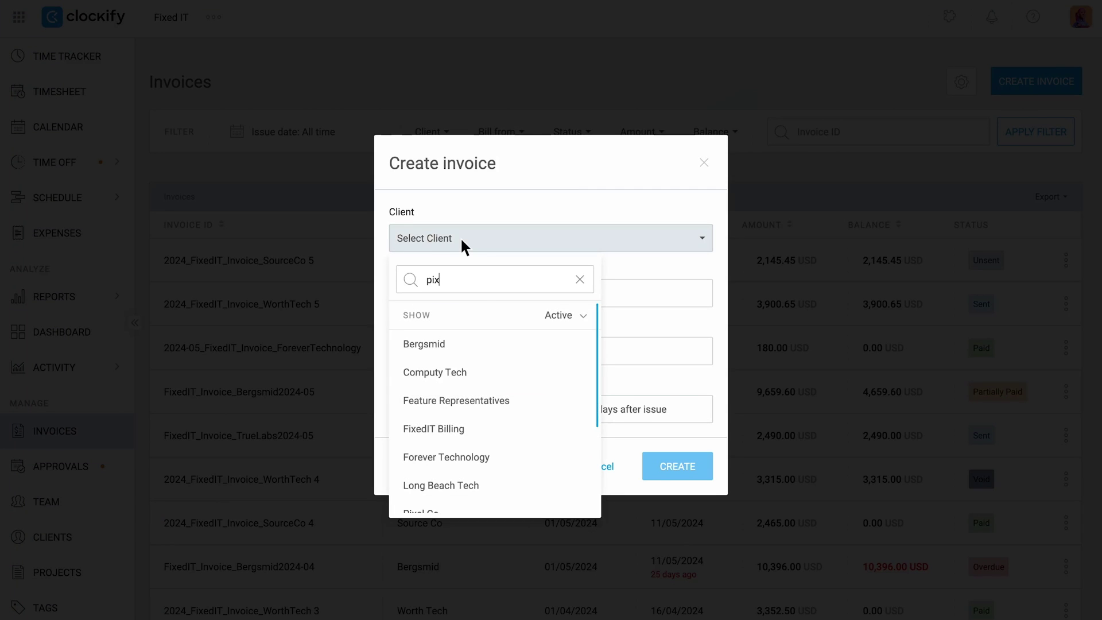
left_click(456, 346)
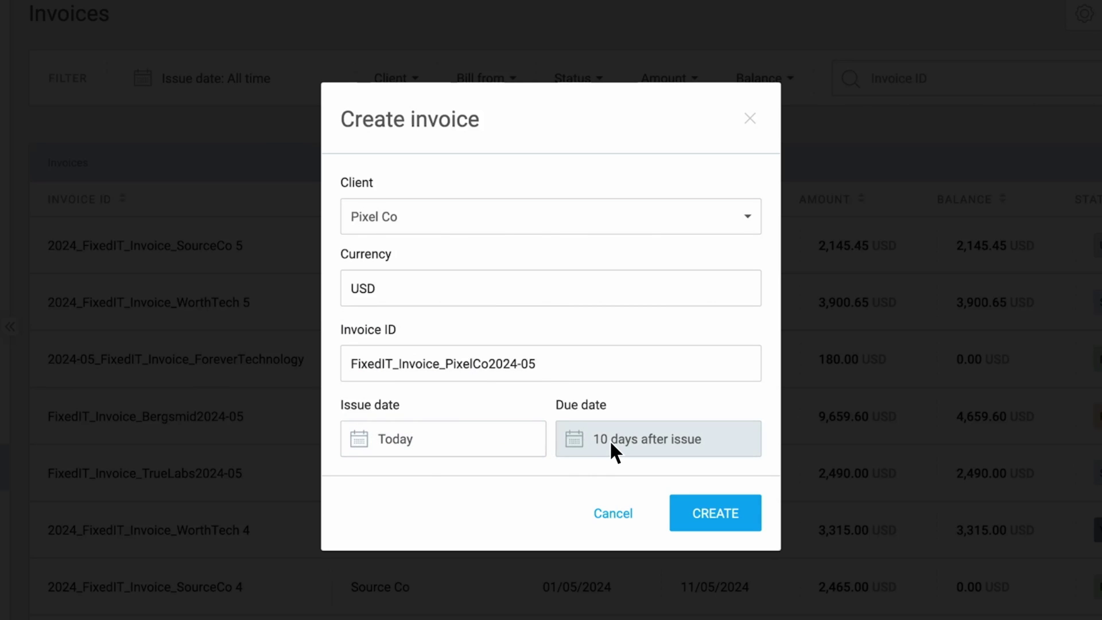
left_click(716, 512)
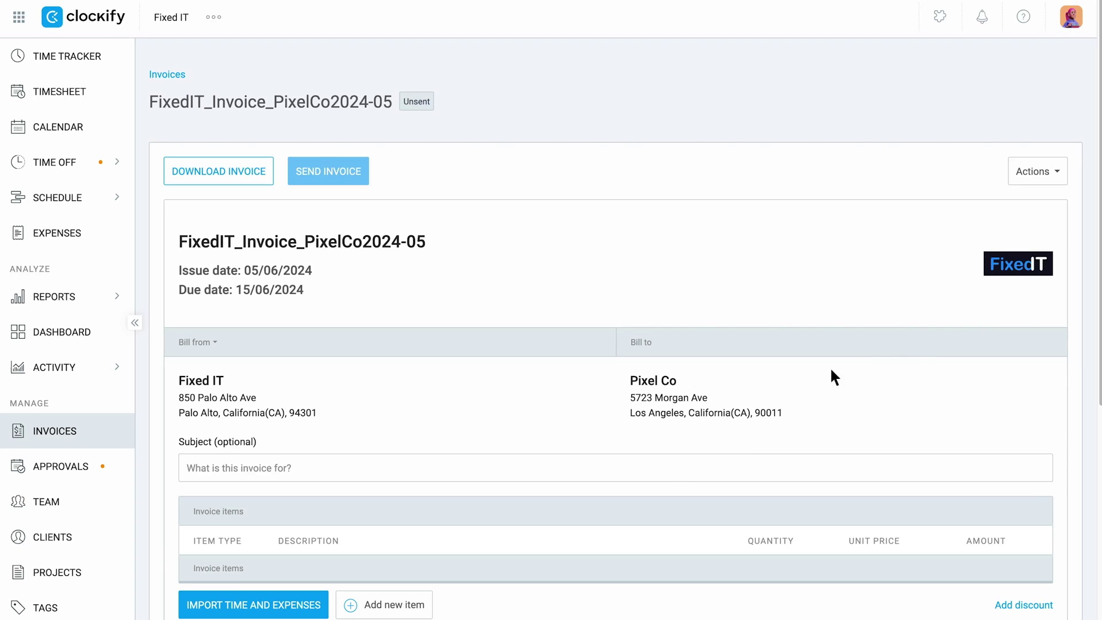
scroll(680, 432, "down", 3)
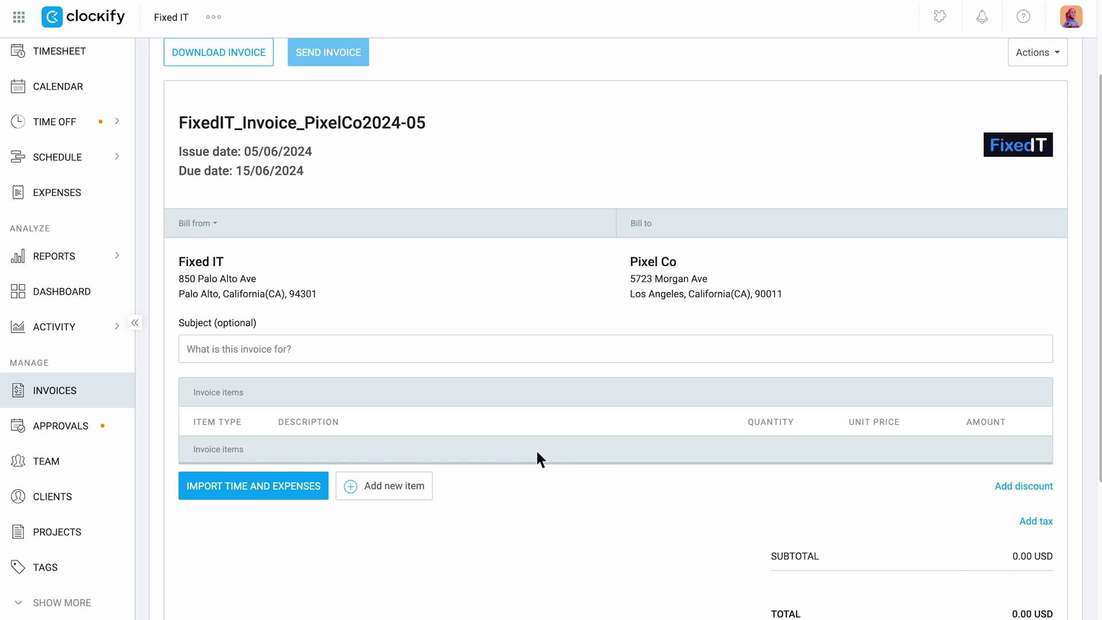
- Choose last month's Pixel App time as the import source
left_click(270, 490)
left_click(464, 194)
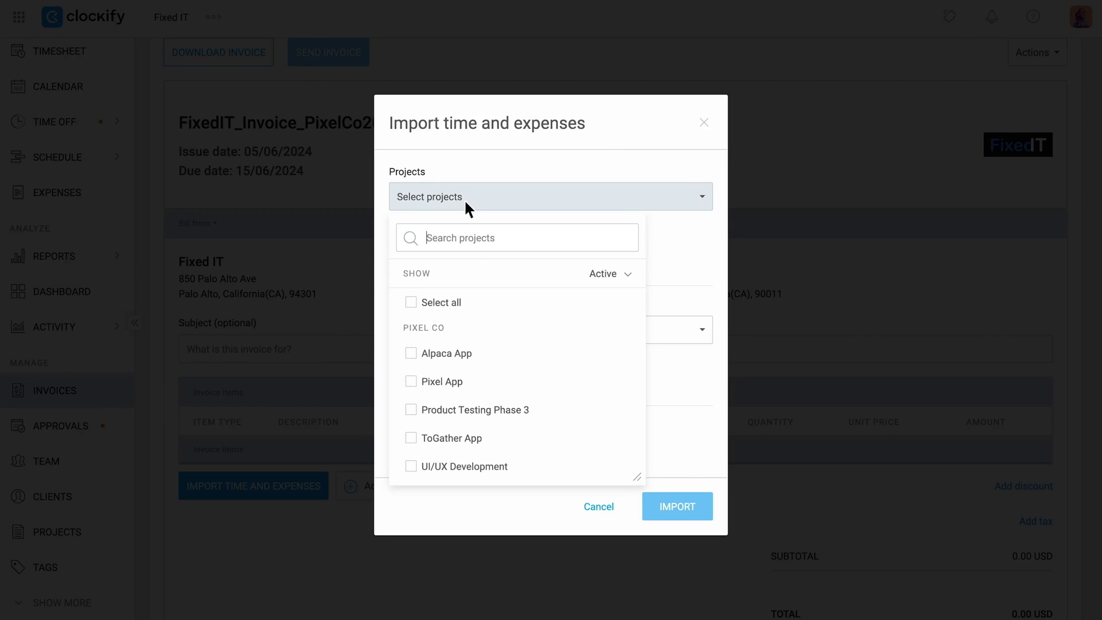
left_click(483, 379)
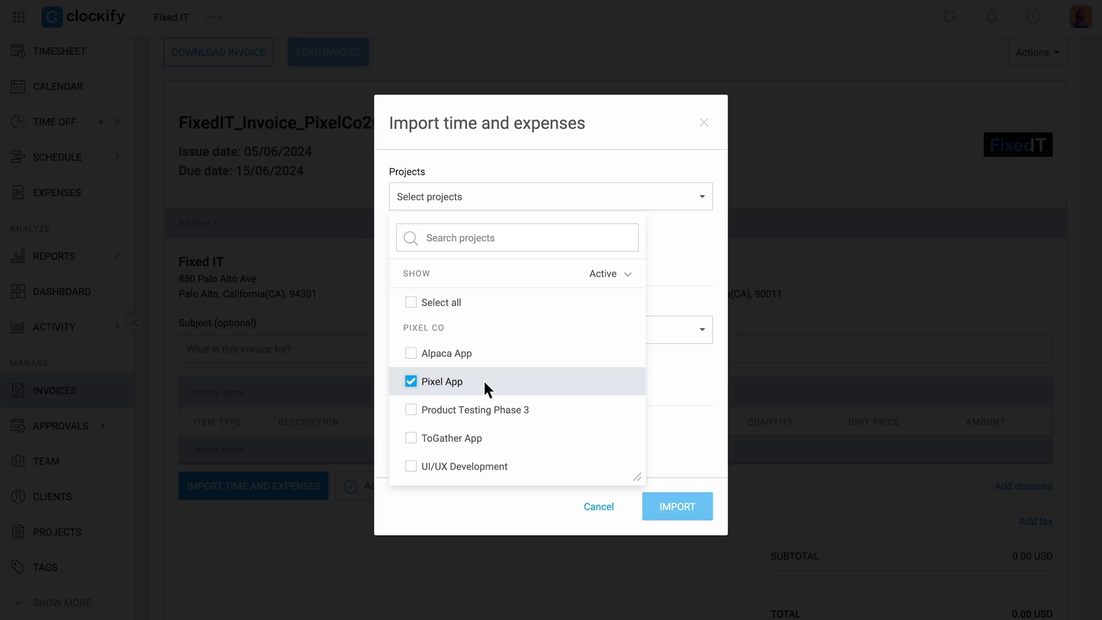
left_click(493, 284)
left_click(495, 253)
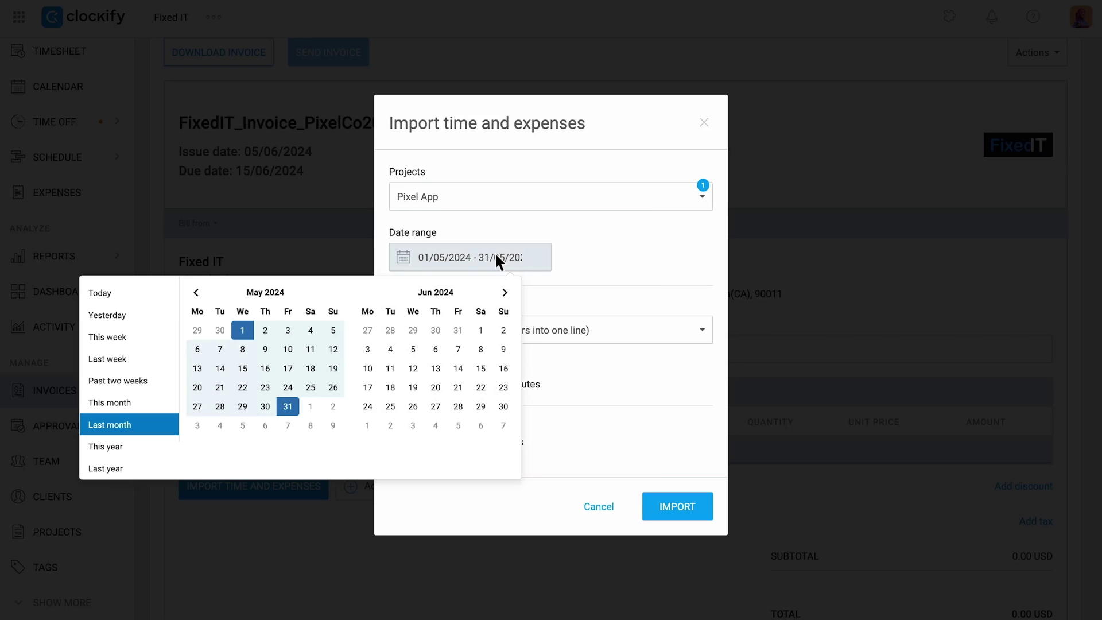
left_click(495, 252)
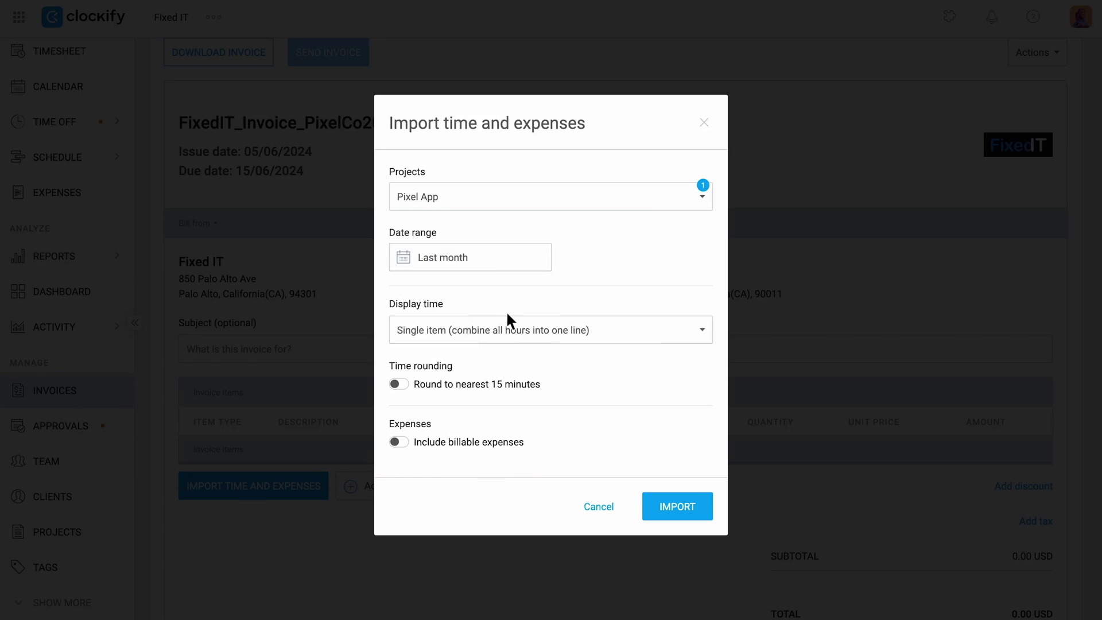
- Try one line per time entry, without descriptions and with Date shown first
left_click(510, 330)
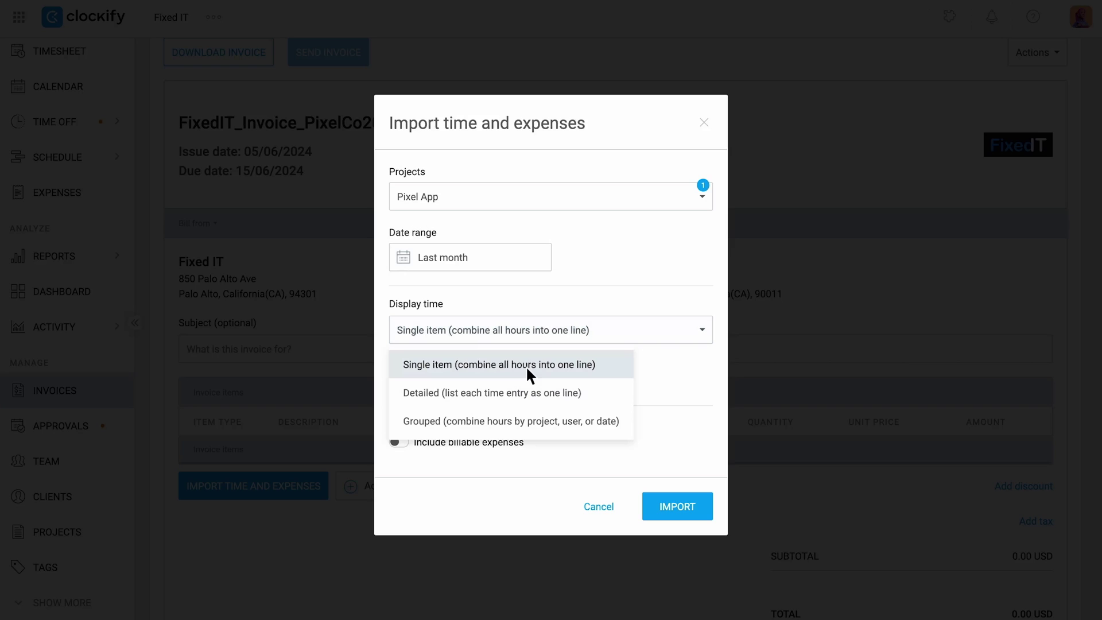
left_click(525, 392)
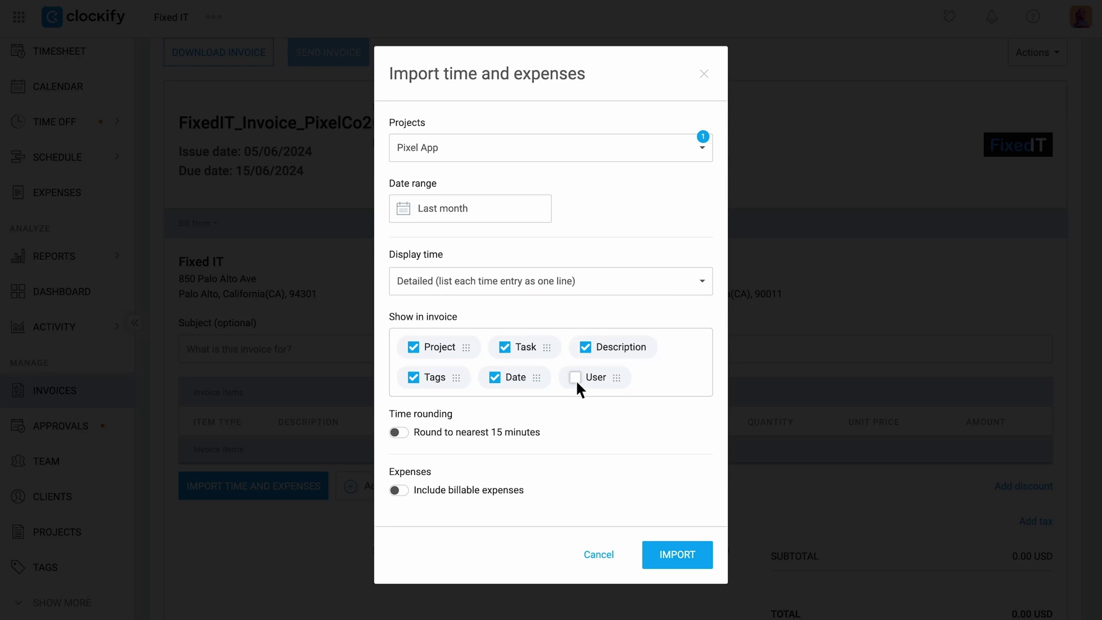
left_click(586, 348)
left_click_drag(453, 369, 454, 345)
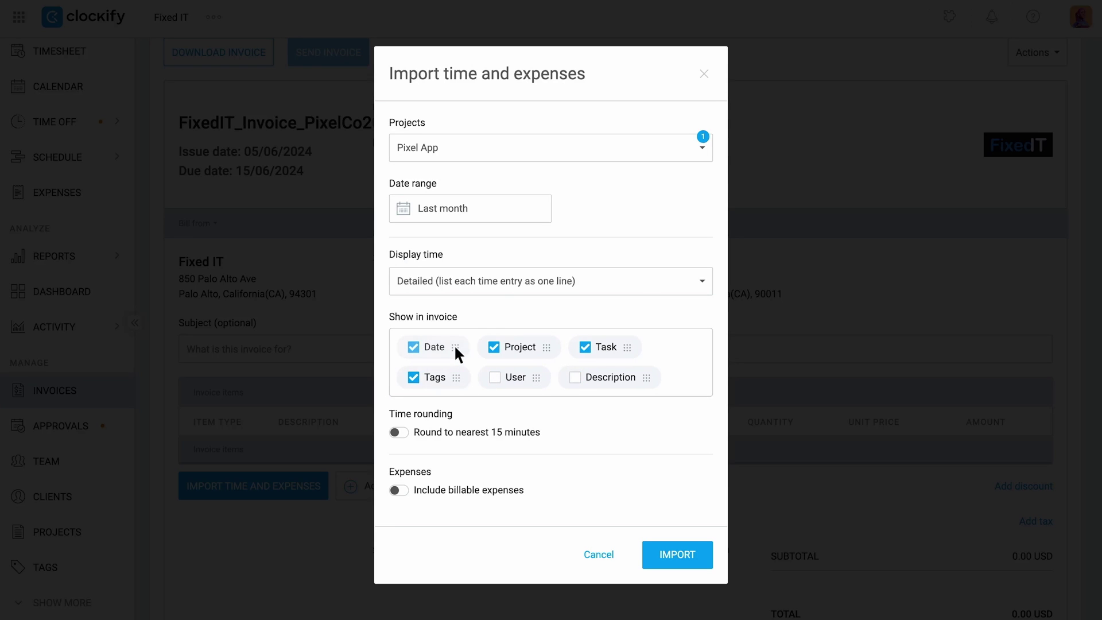
- Try grouping hours by User and Date, then combine all hours into a single item
left_click(517, 278)
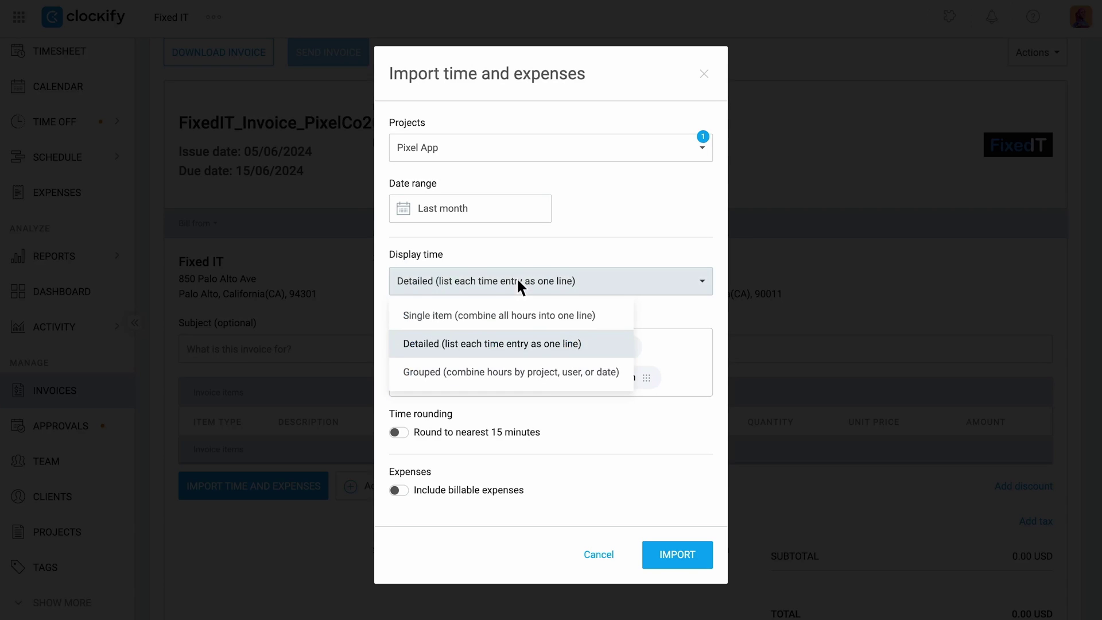
left_click(542, 376)
left_click(510, 347)
left_click(521, 409)
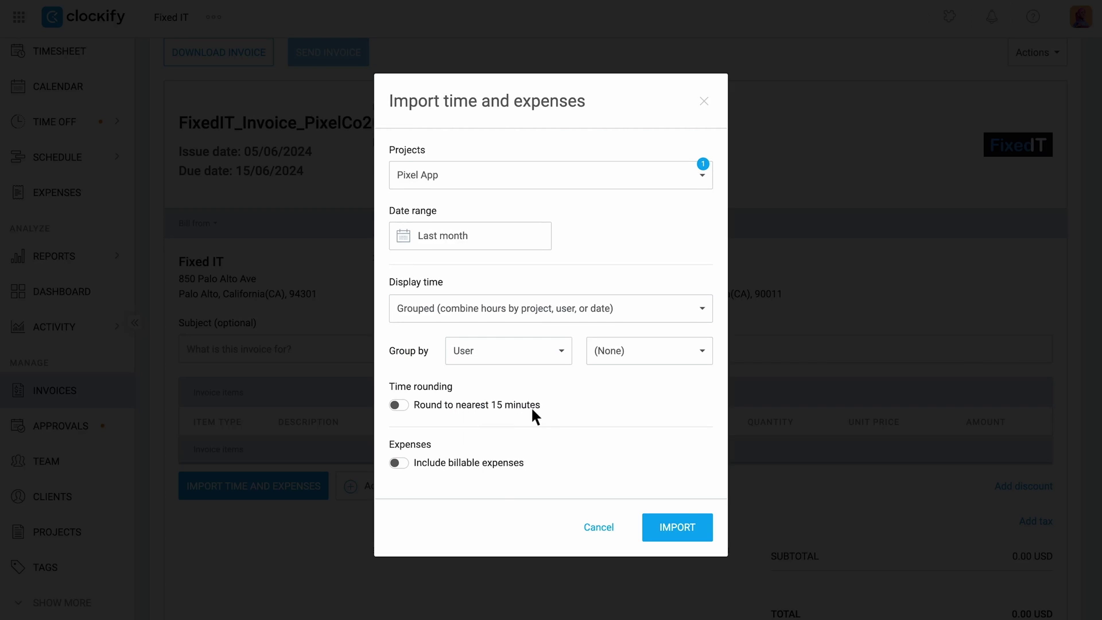
left_click(656, 346)
left_click(648, 467)
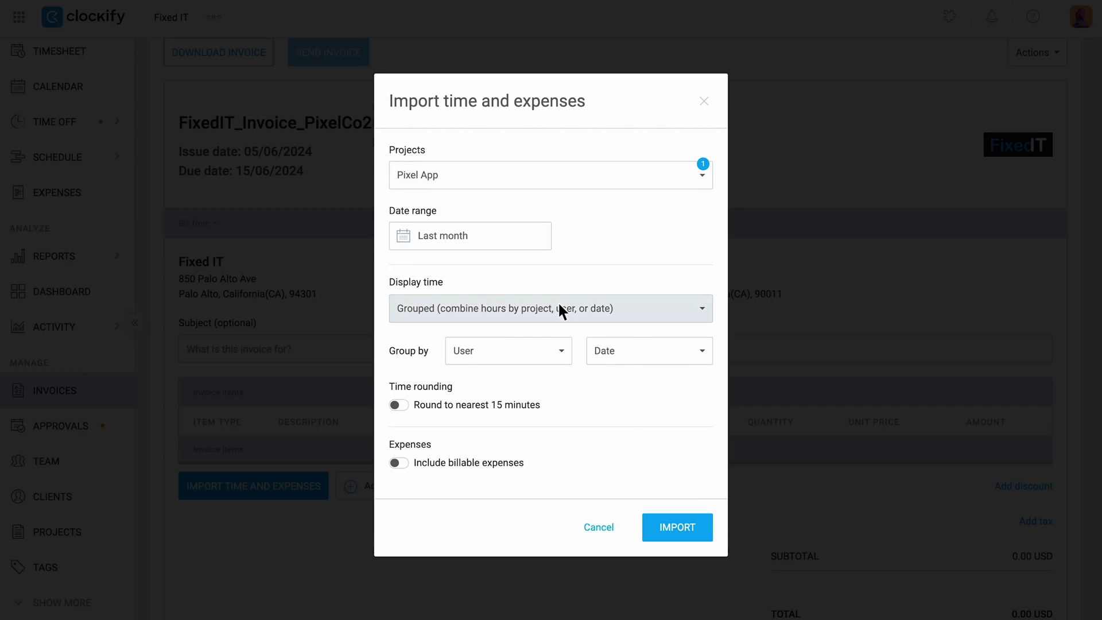
left_click(558, 301)
left_click(562, 343)
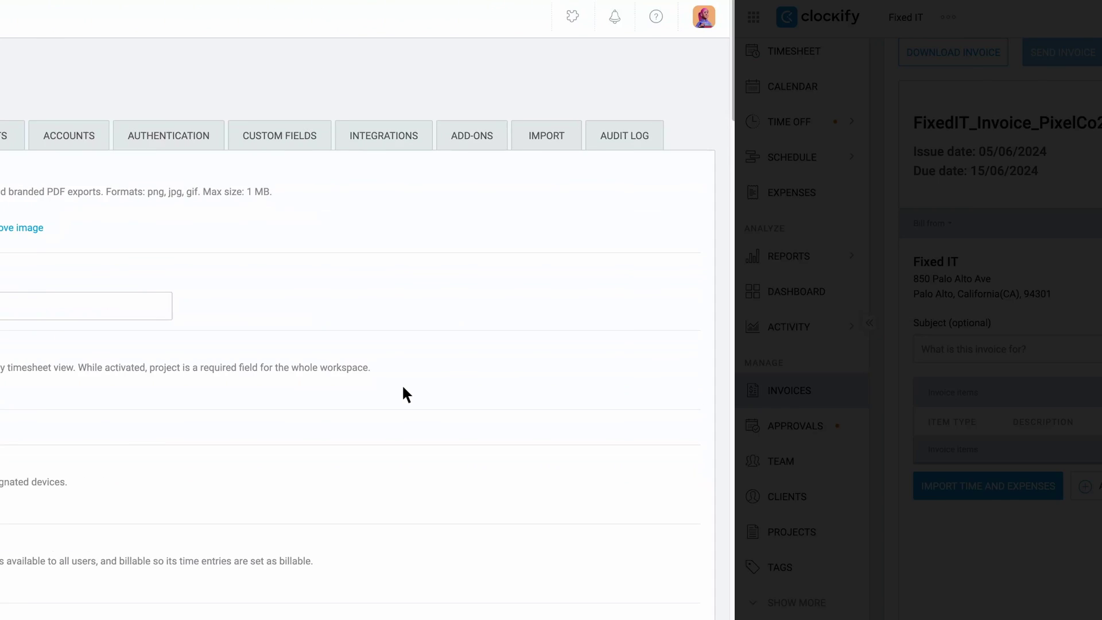
scroll(403, 384, "down", 5)
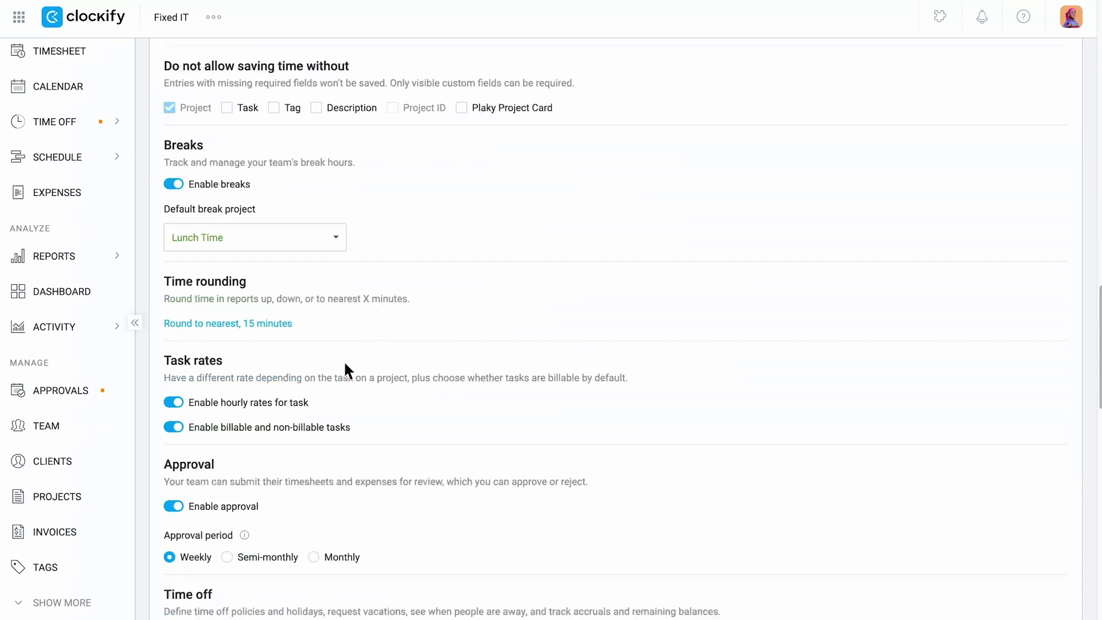
- Check that workspace time rounding is nearest 15 minutes, and view the interval options
left_click(249, 323)
left_click(449, 411)
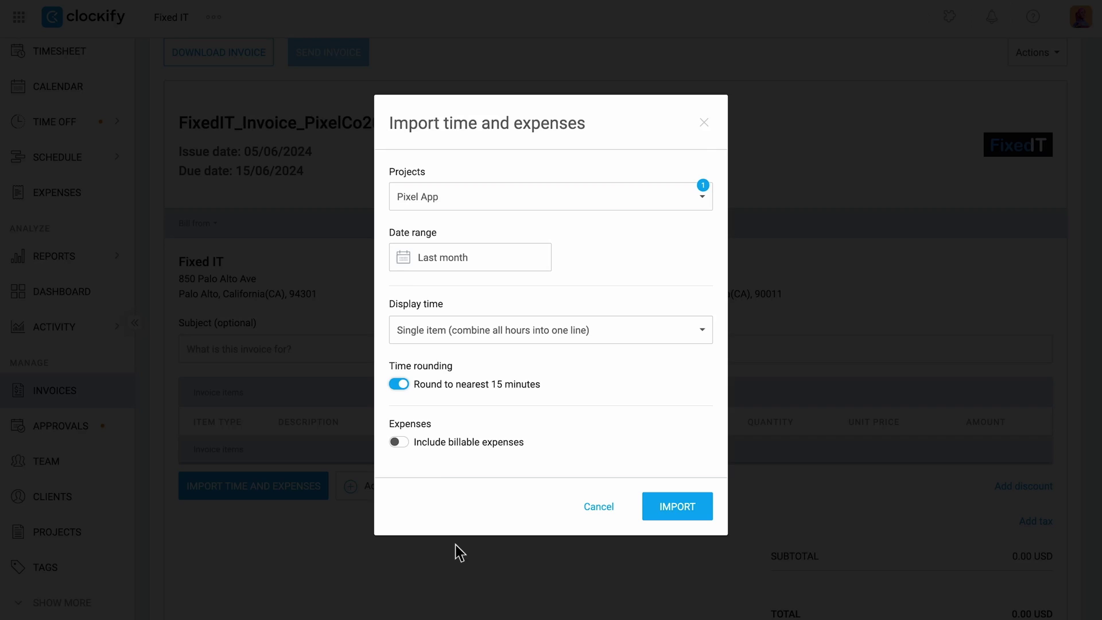
- Include billable expenses in the import, displayed grouped by category
left_click(398, 442)
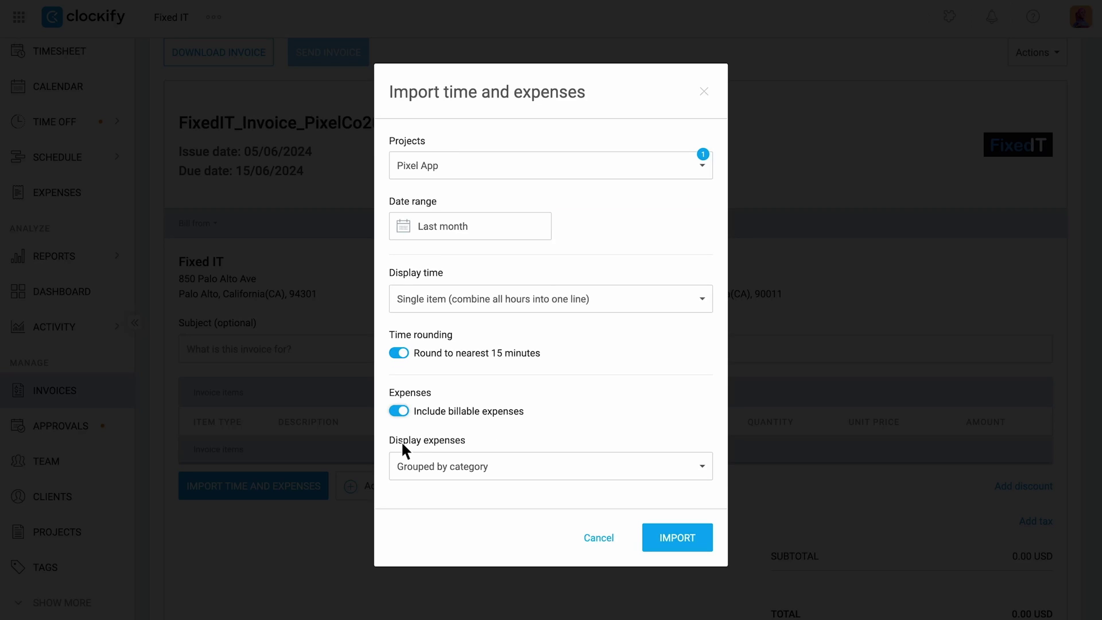
left_click(438, 465)
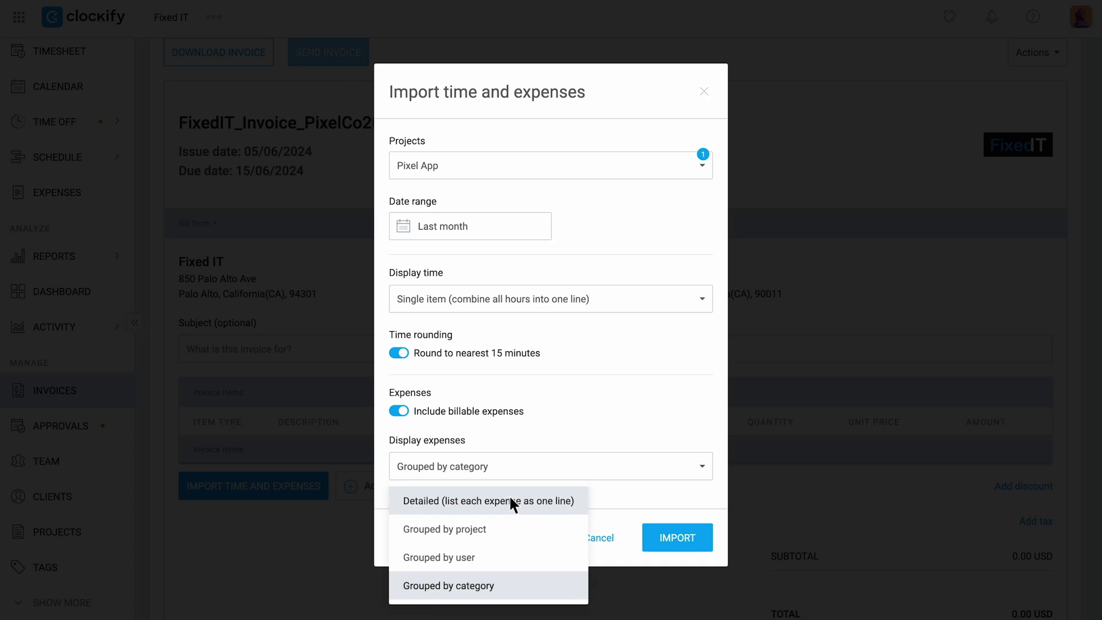
left_click(542, 502)
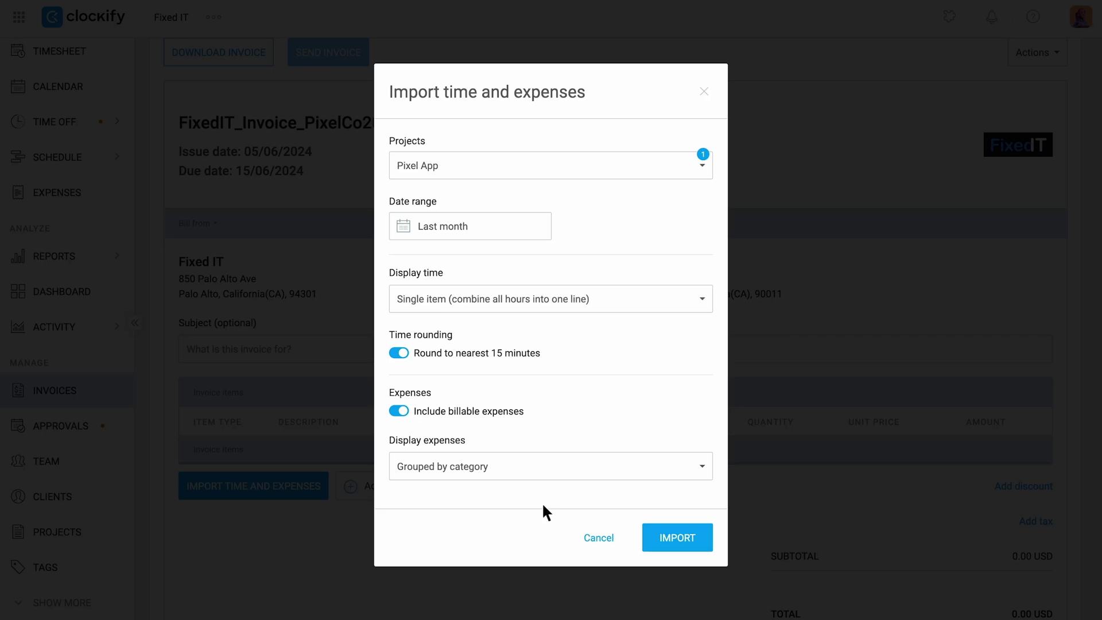
- Import the Pixel App items, confirm the 20% tax, and begin the subject 'Invoice May 2024'
left_click(674, 535)
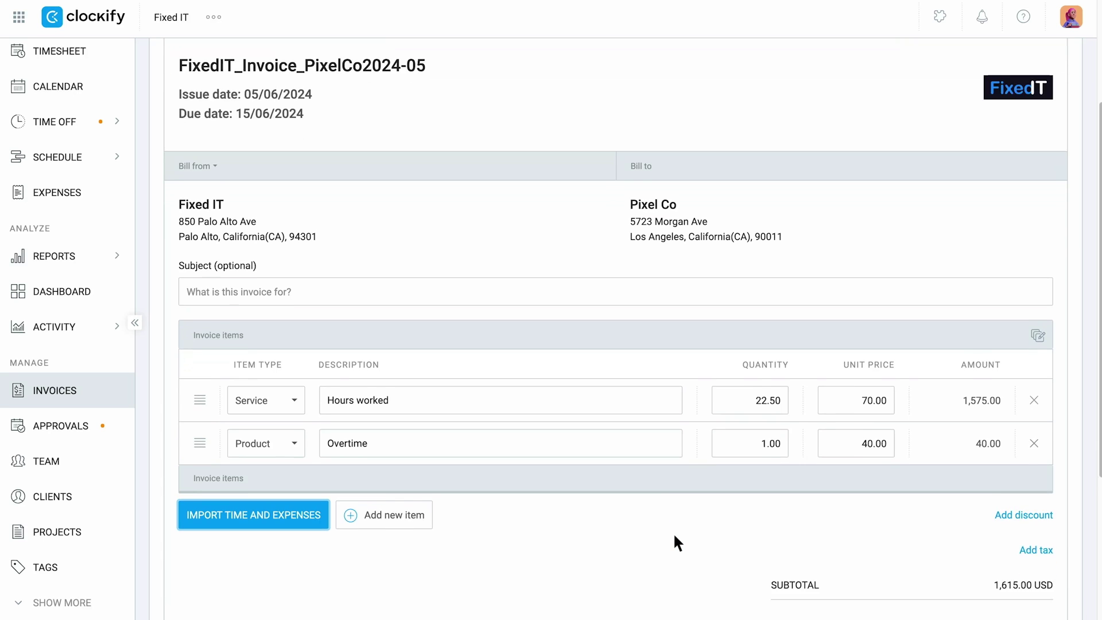
scroll(673, 533, "down", 3)
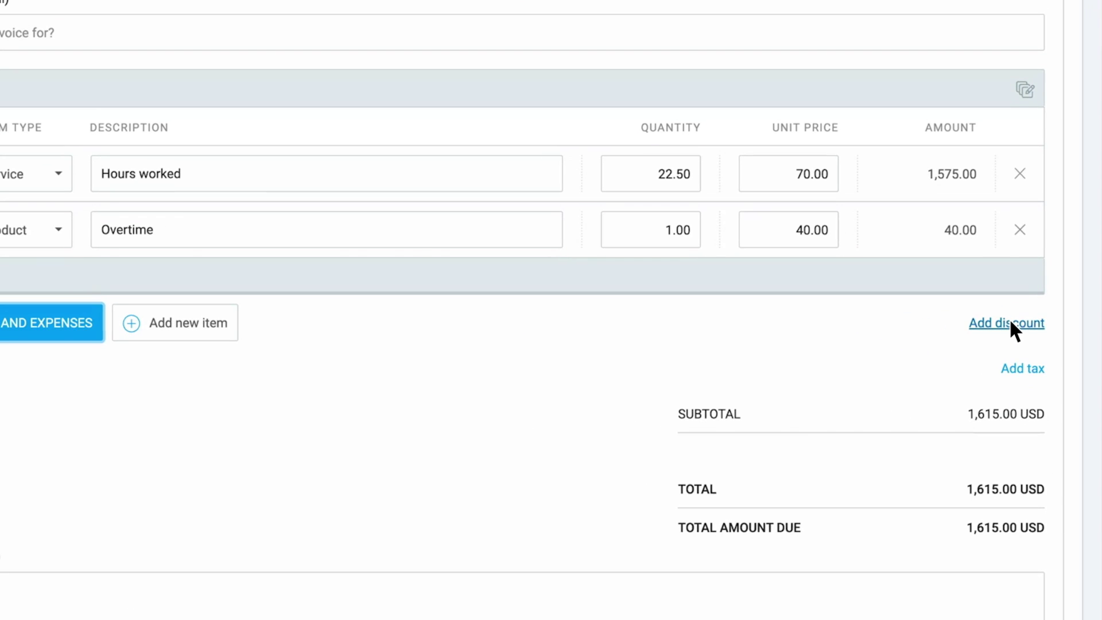
key("Return")
scroll(1009, 318, "down", 1)
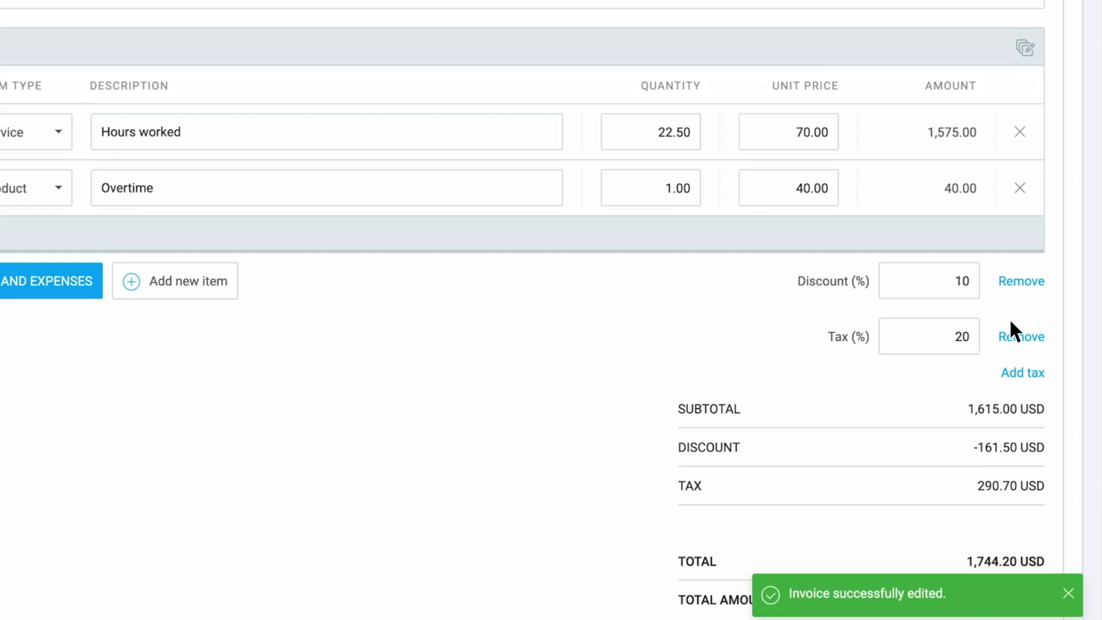
scroll(1009, 318, "down", 3)
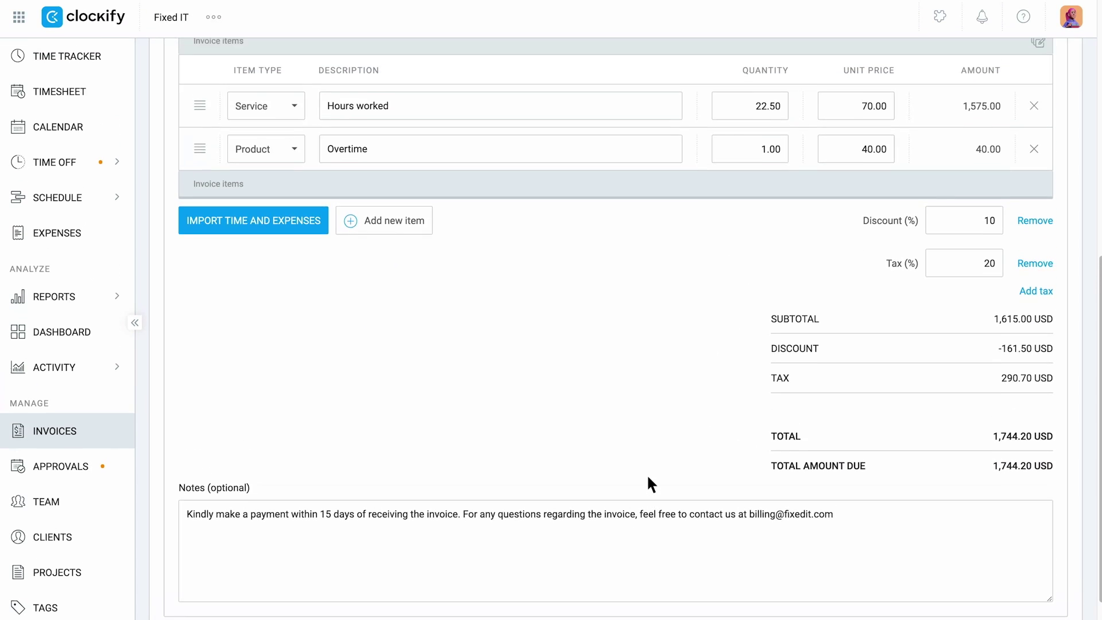
scroll(647, 474, "up", 5)
scroll(646, 474, "up", 3)
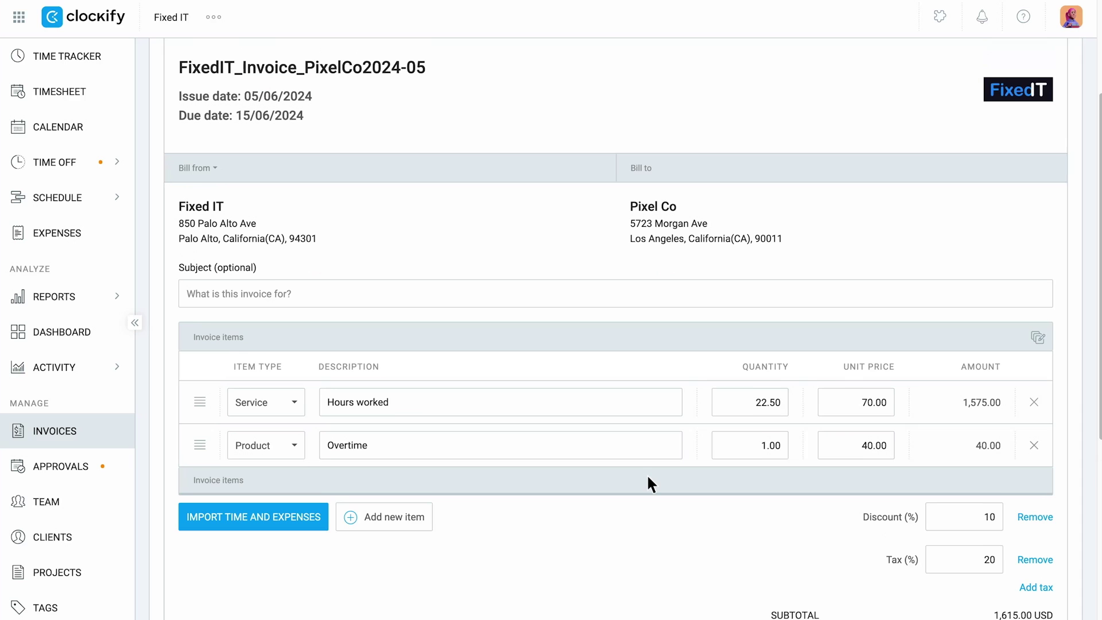
left_click(320, 295)
type("Invoice May 2024")
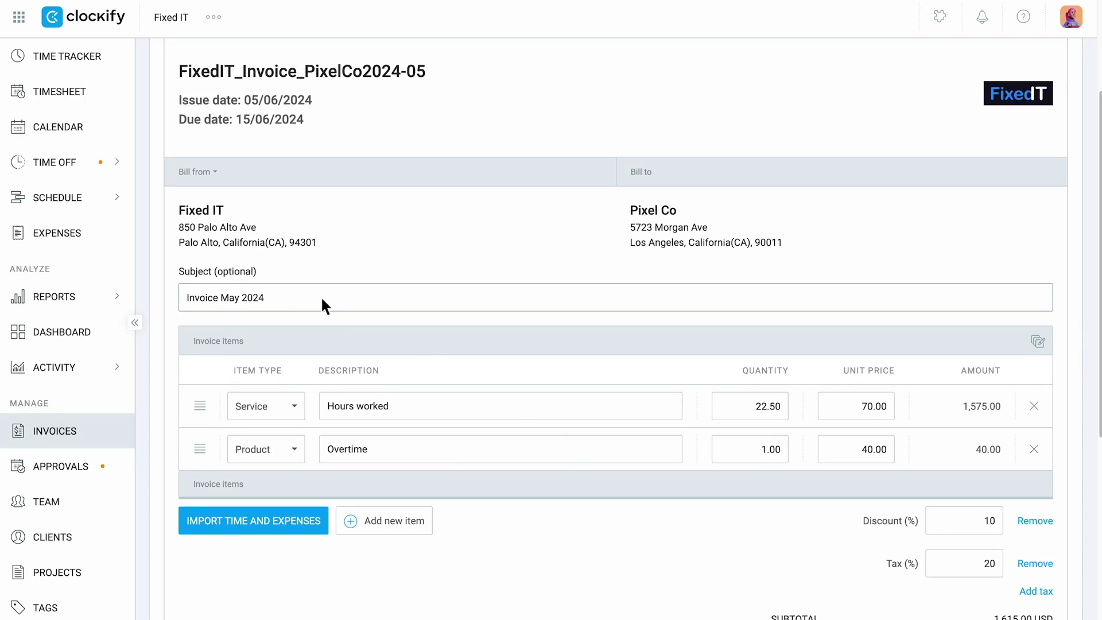
scroll(320, 295, "up", 1)
scroll(320, 296, "up", 2)
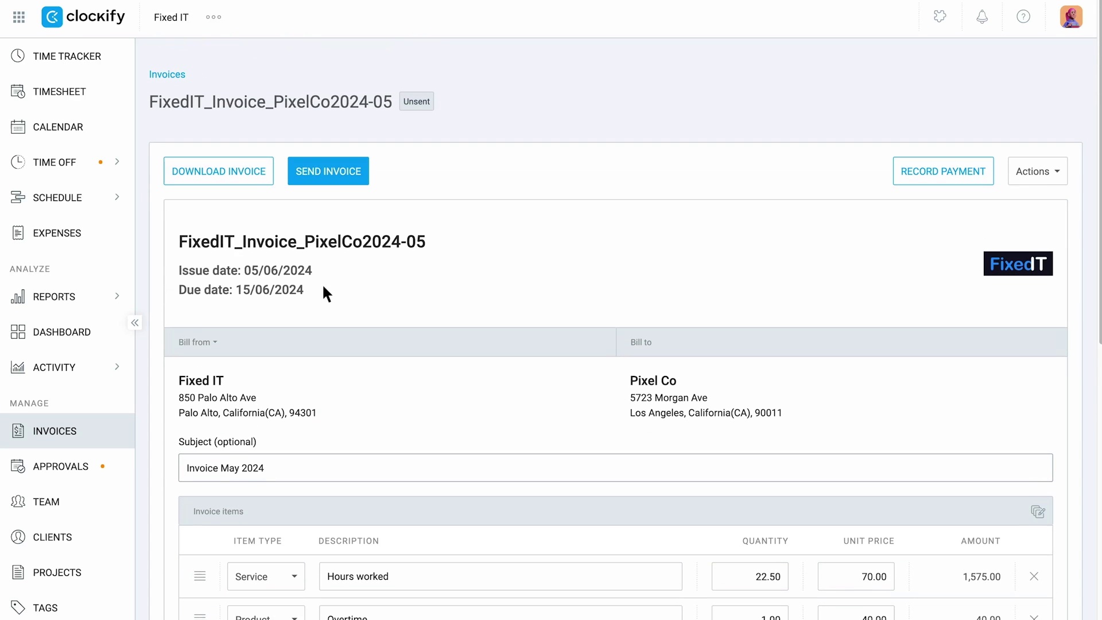
- Draft the invoice email with a new line before the closing thanks, and adjust attachments
left_click(334, 173)
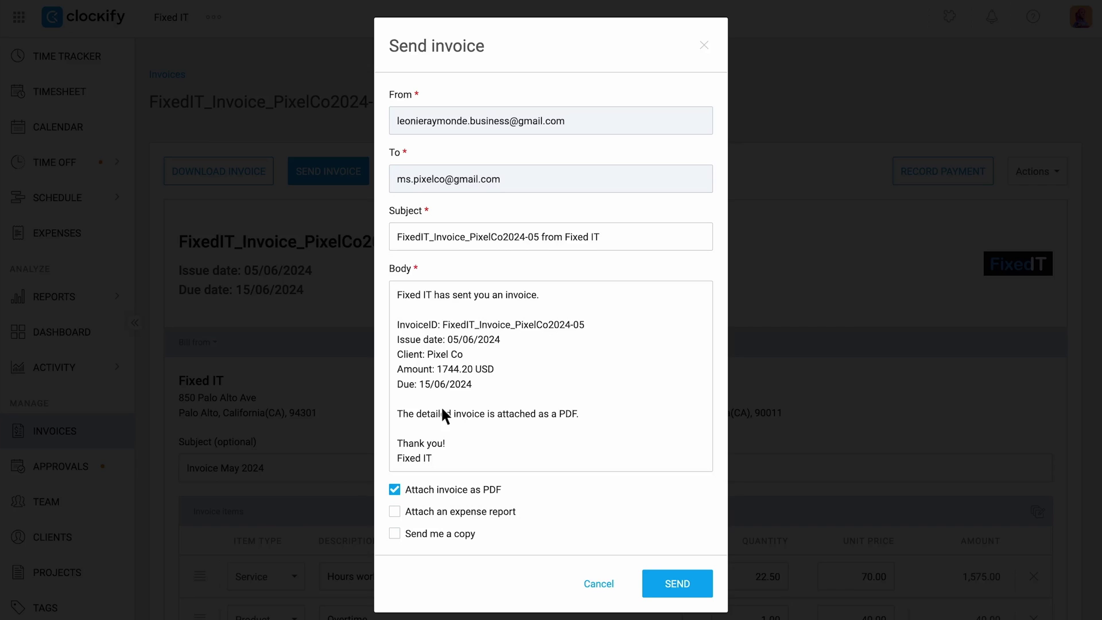
left_click(452, 429)
key("Return")
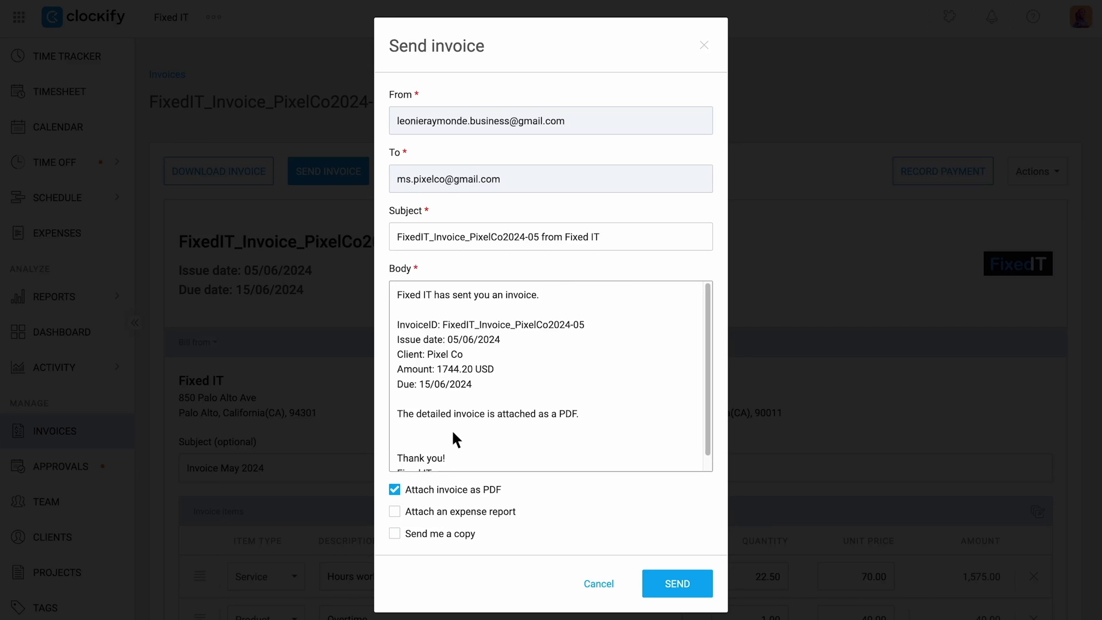
type("If you have any questions, please don't hesitate to reach out.")
key("Return")
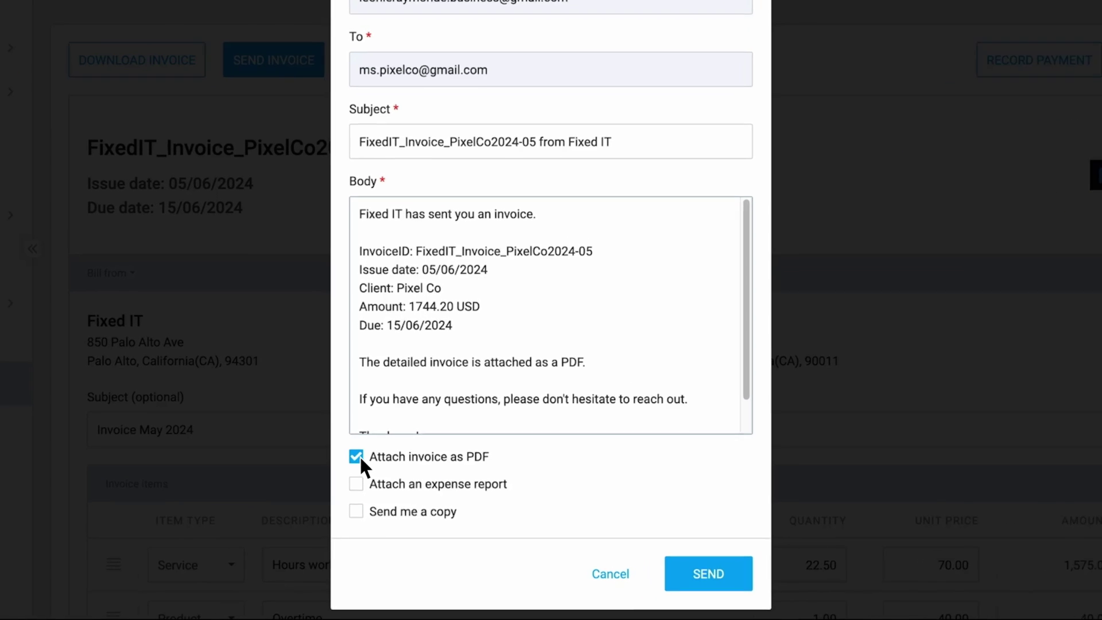
left_click(394, 490)
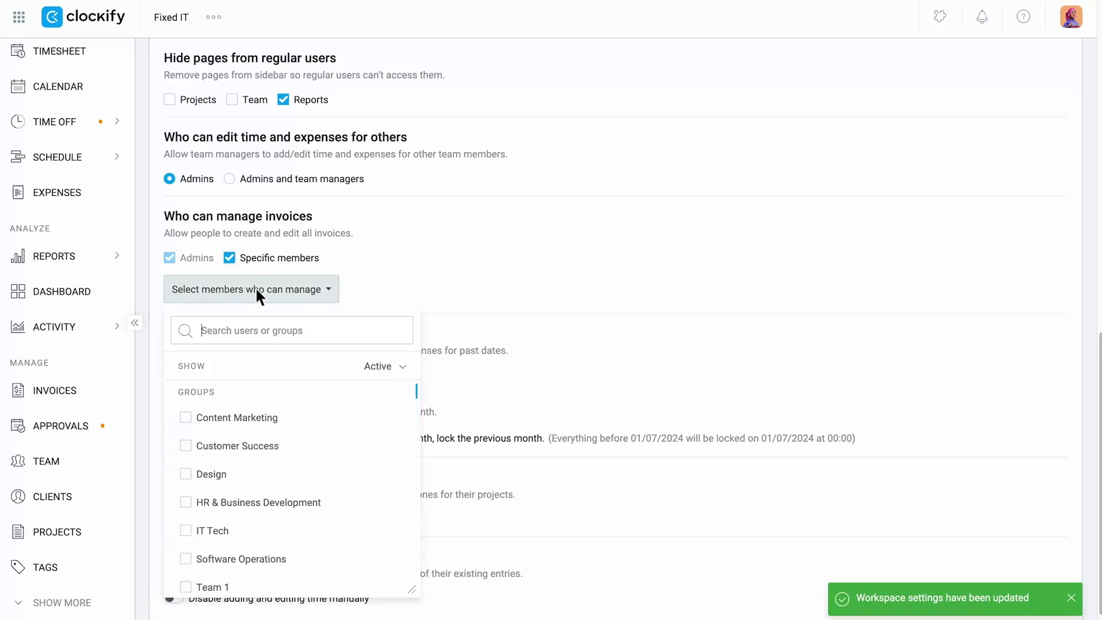
type("kate")
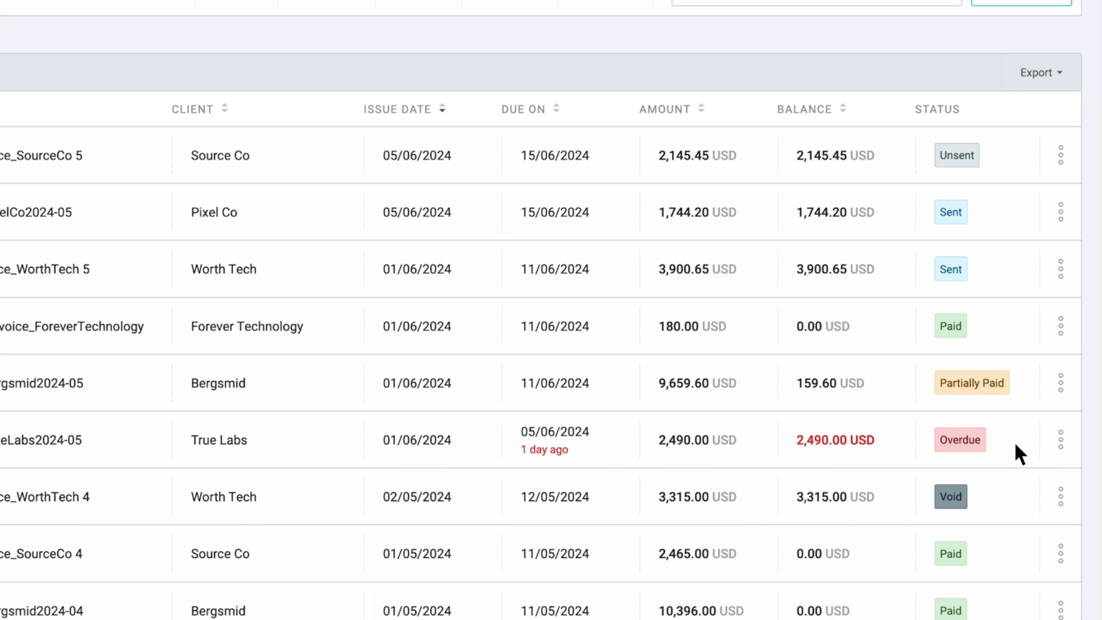
- Use the Source Co row's actions menu to mark invoice 2024_FixedIT_Invoice_SourceCo 5 as sent
left_click(965, 156)
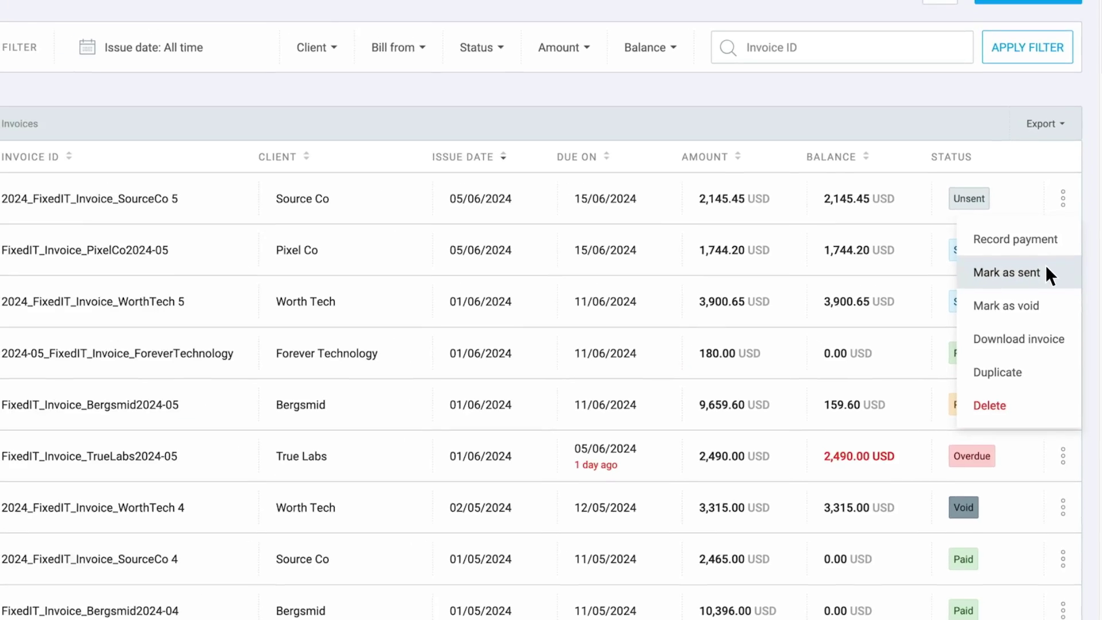
left_click(1045, 264)
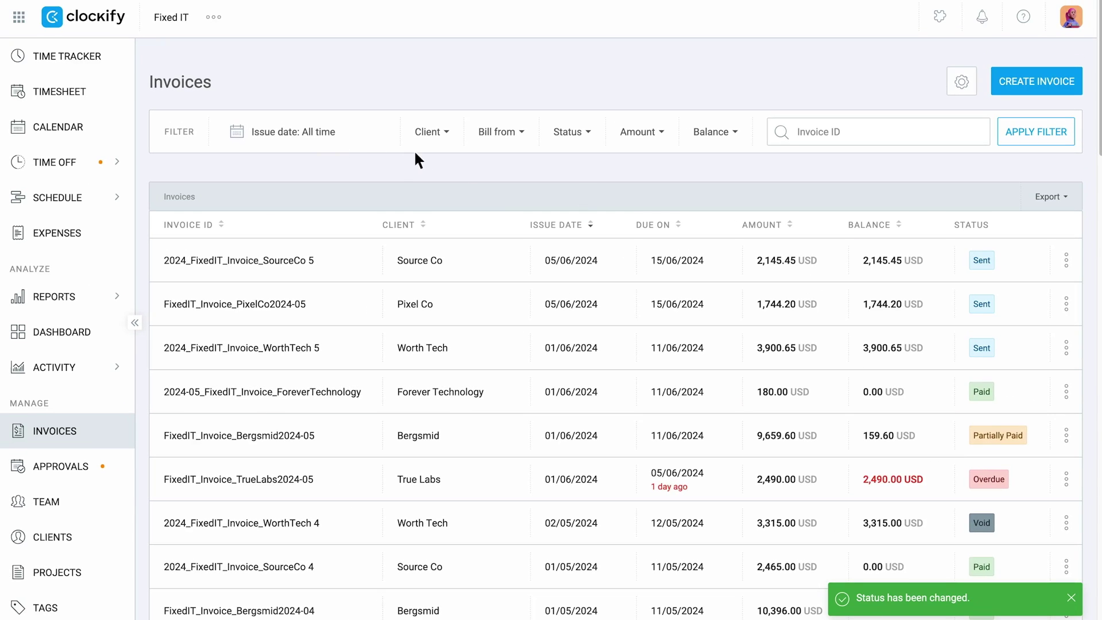
- Apply a status filter for Sent, Partially paid and Overdue invoices
left_click(583, 133)
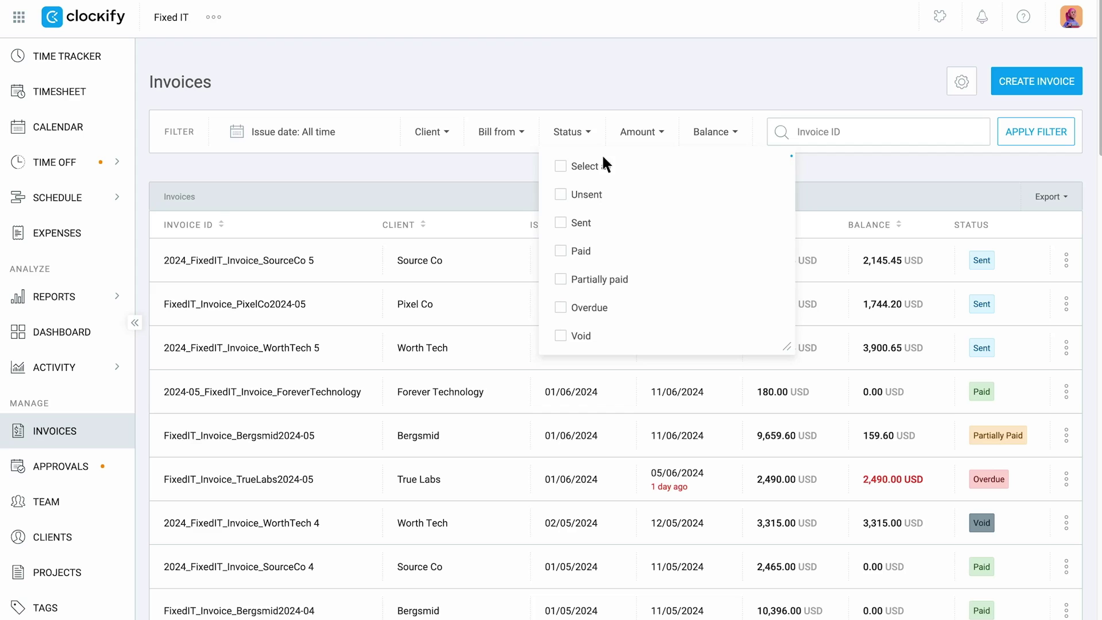
left_click(561, 222)
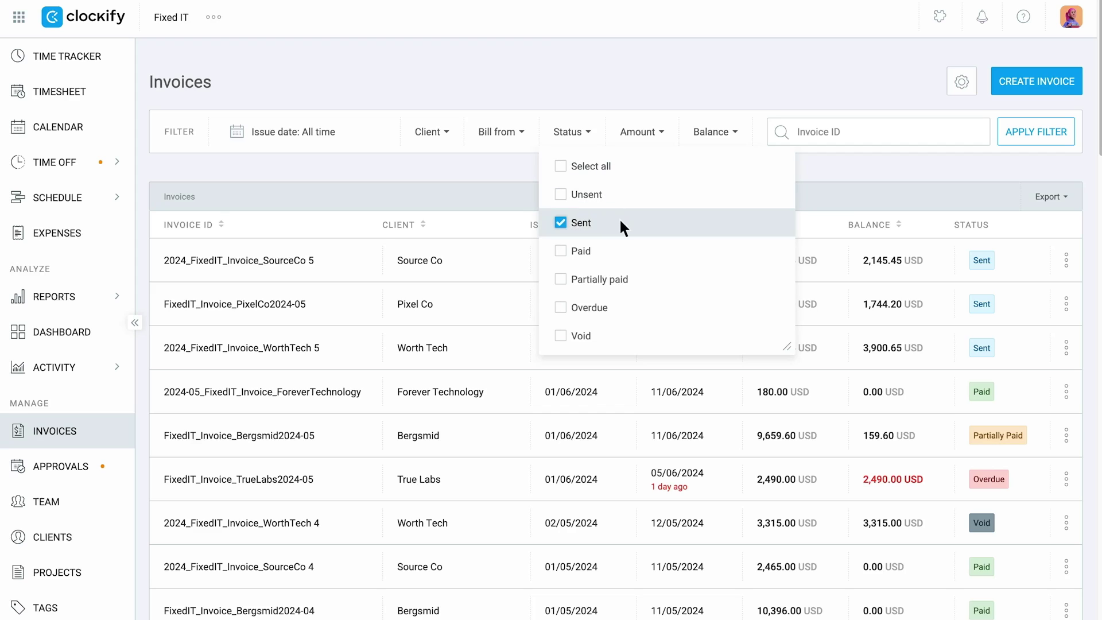
left_click(633, 280)
left_click(641, 308)
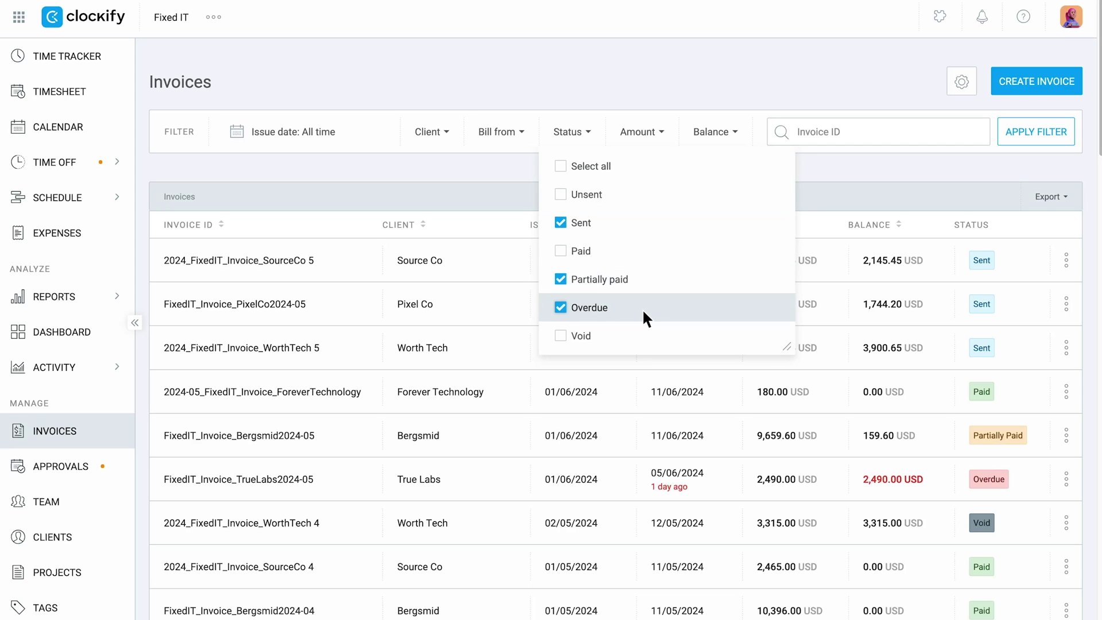
left_click(1040, 134)
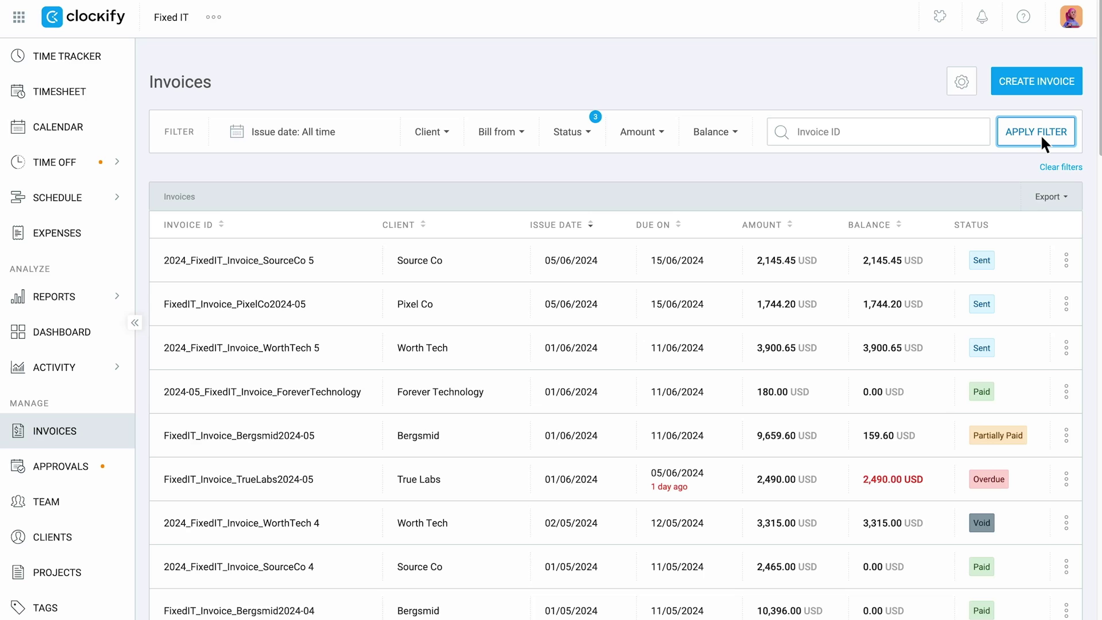
- Save a 159.60 USD payment with note 'Final Payment' on the Bergsmid invoice
left_click(1066, 348)
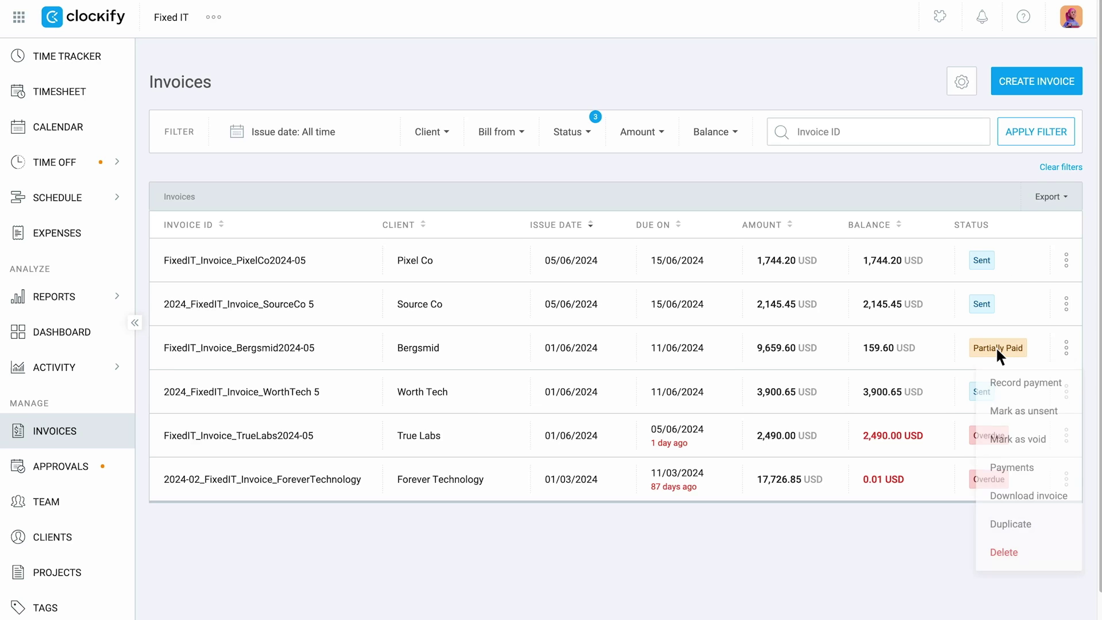
left_click(1023, 380)
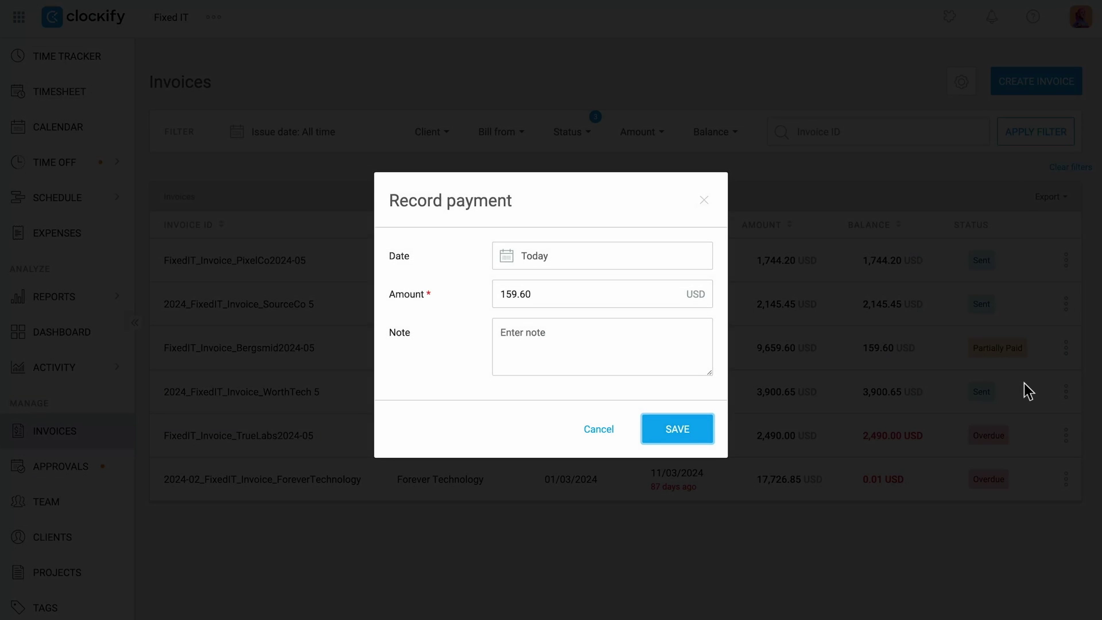
left_click(540, 345)
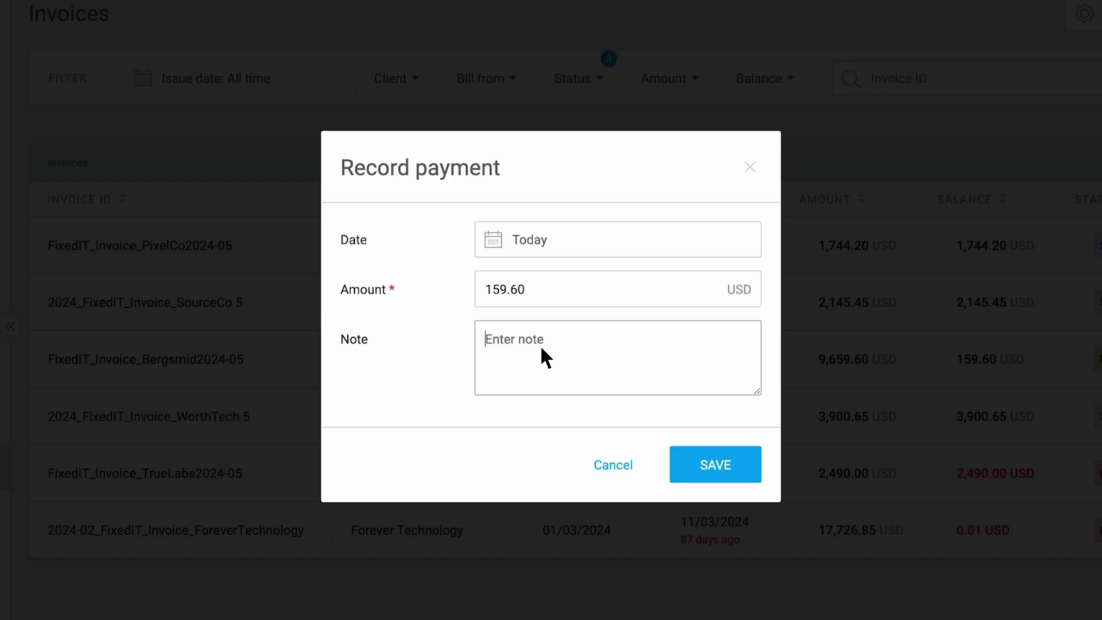
type("Final Payment")
left_click(715, 464)
left_click(1068, 348)
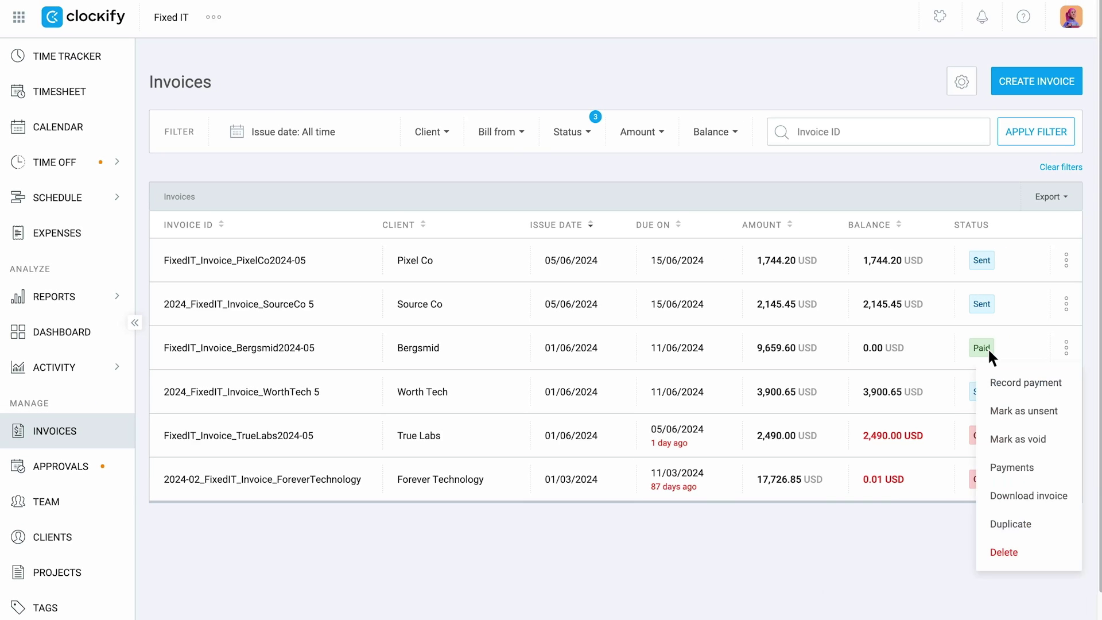
left_click(1034, 468)
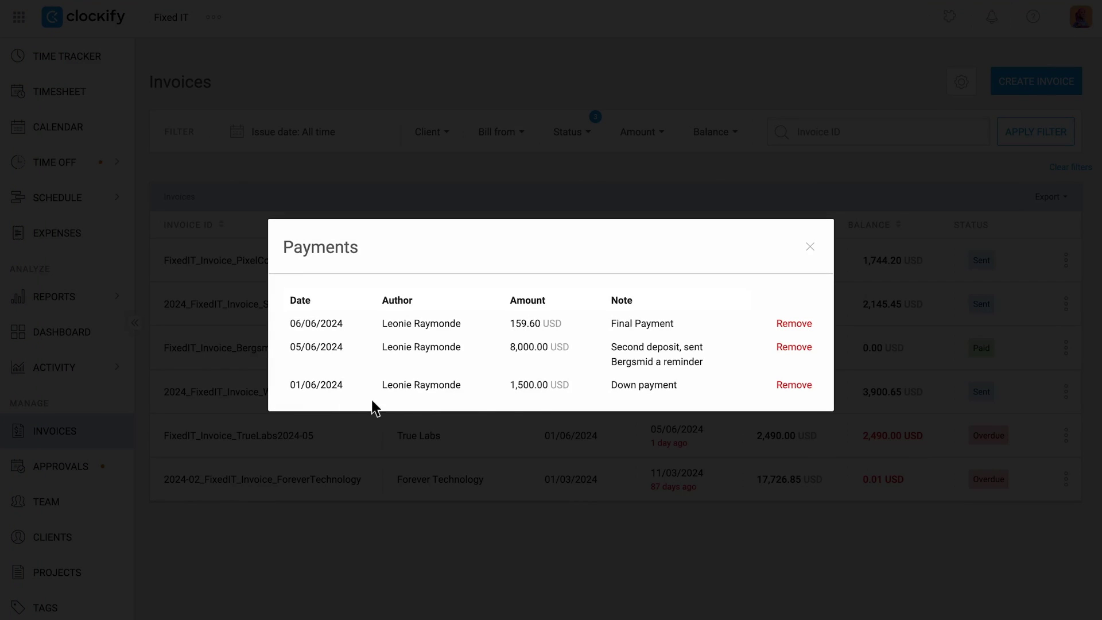
left_click(650, 415)
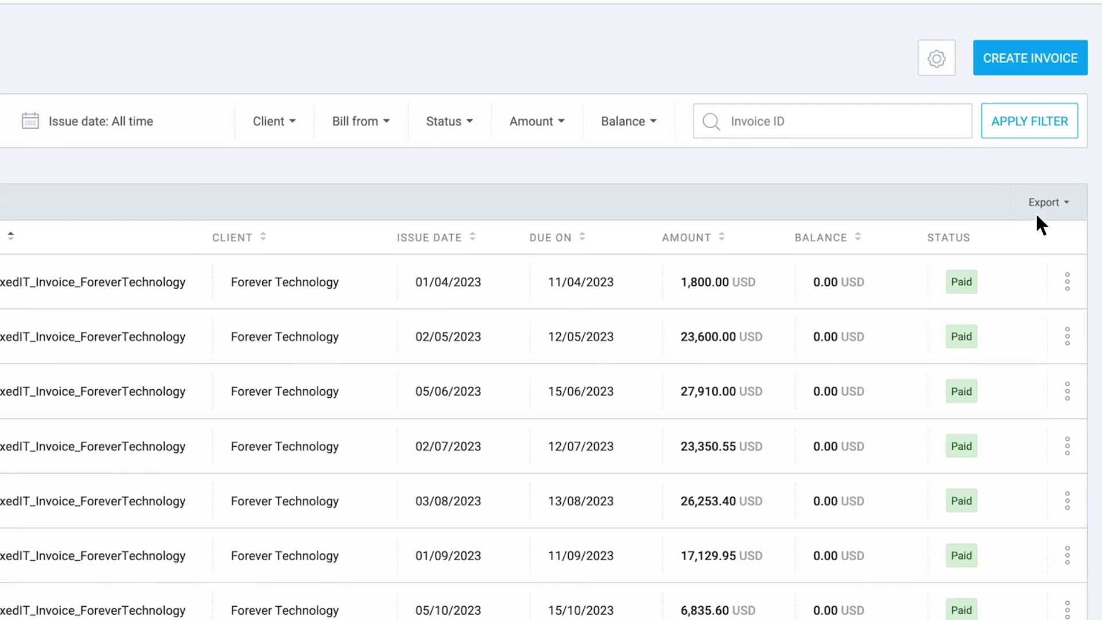
- Add the Balance and Due on fields to the invoice export settings and save
left_click(1048, 199)
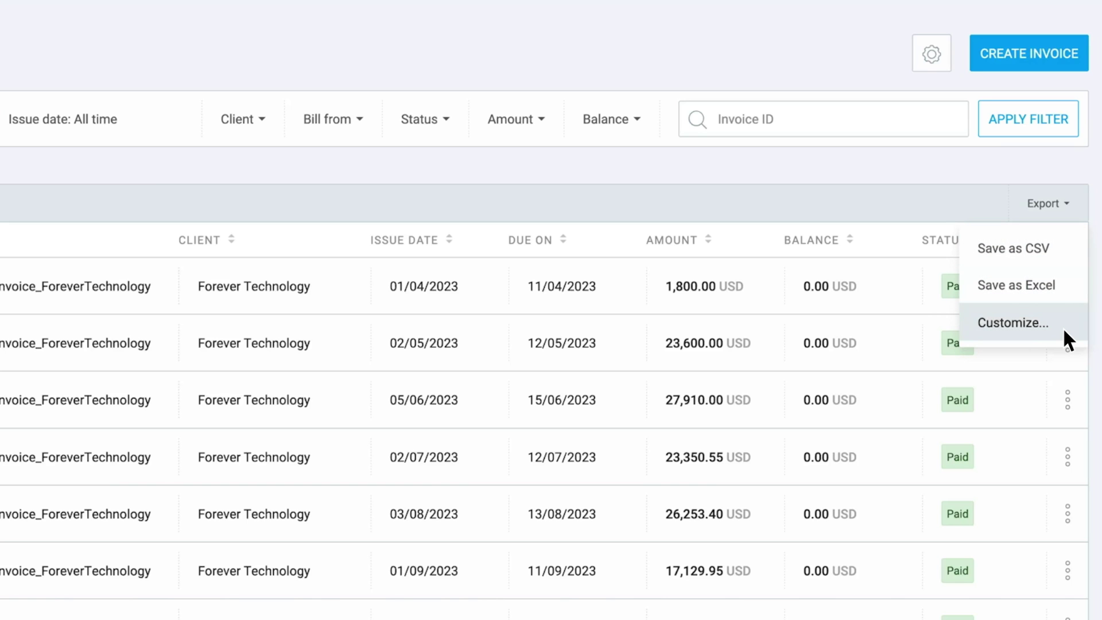
left_click(1062, 326)
left_click(521, 303)
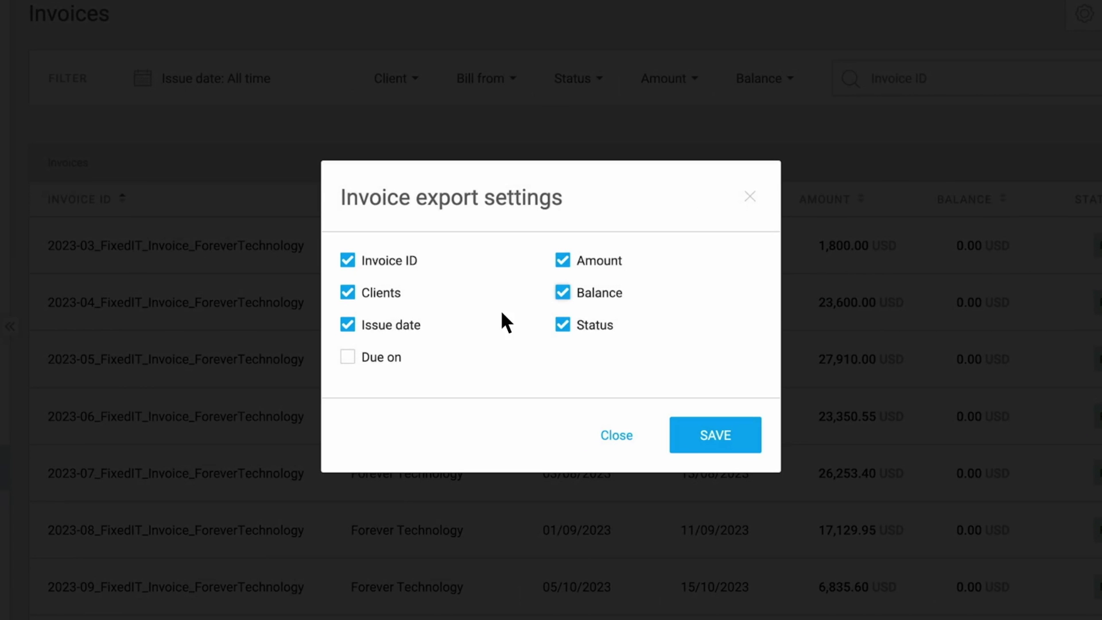
left_click(306, 368)
left_click(696, 431)
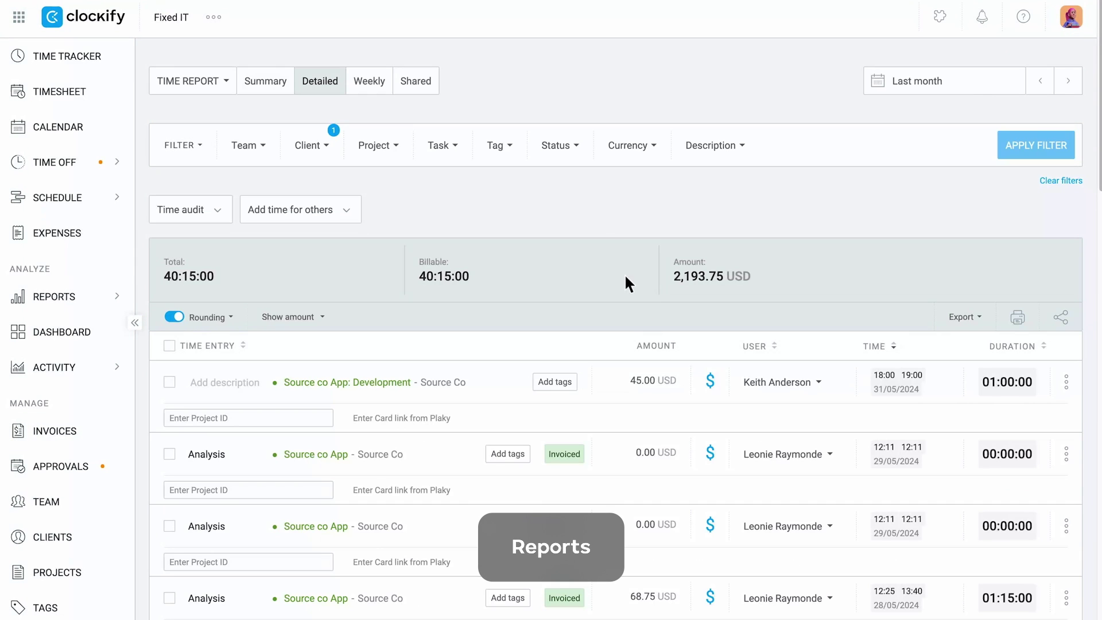
- Mark the Source Co App Development entry and the 29/05/2024 Analysis entry as invoiced
left_click(560, 145)
scroll(580, 258, "down", 3)
scroll(594, 327, "down", 2)
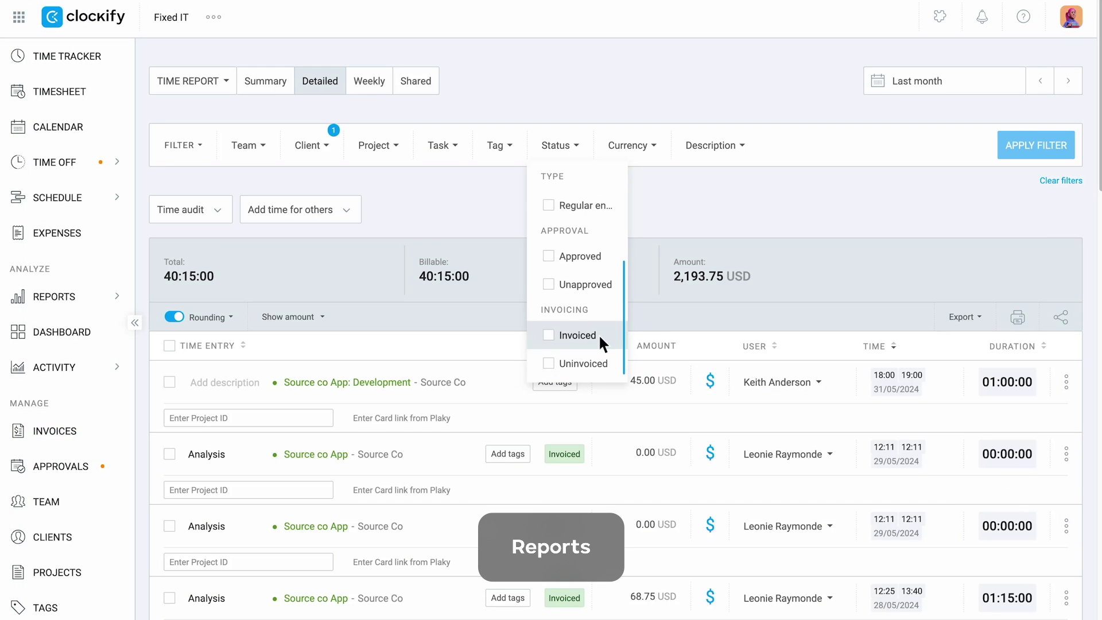
left_click(482, 369)
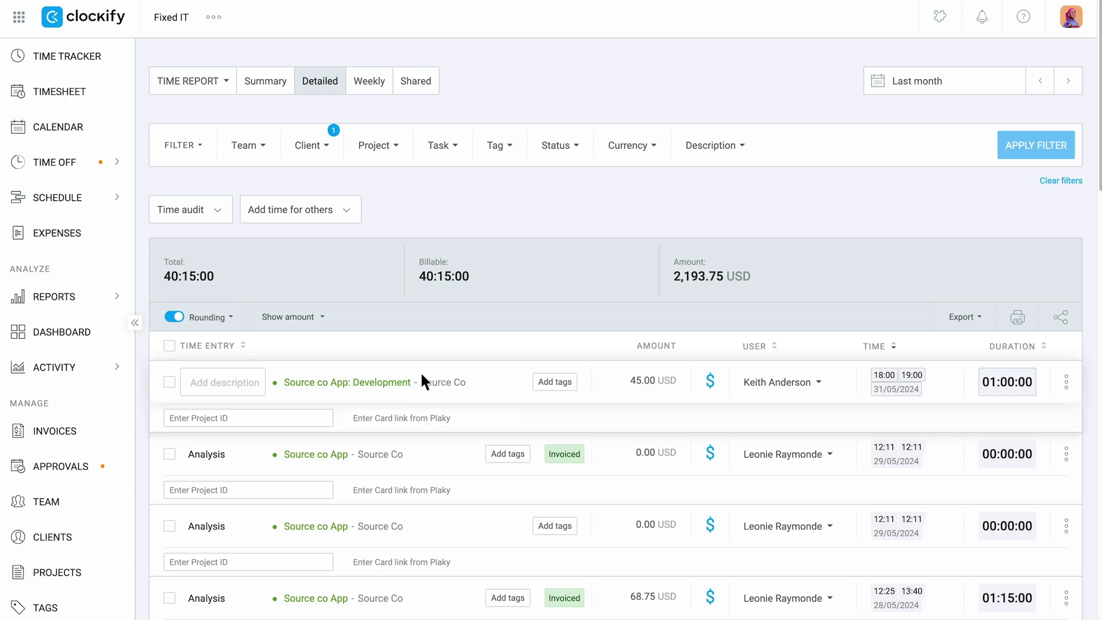
left_click(169, 381)
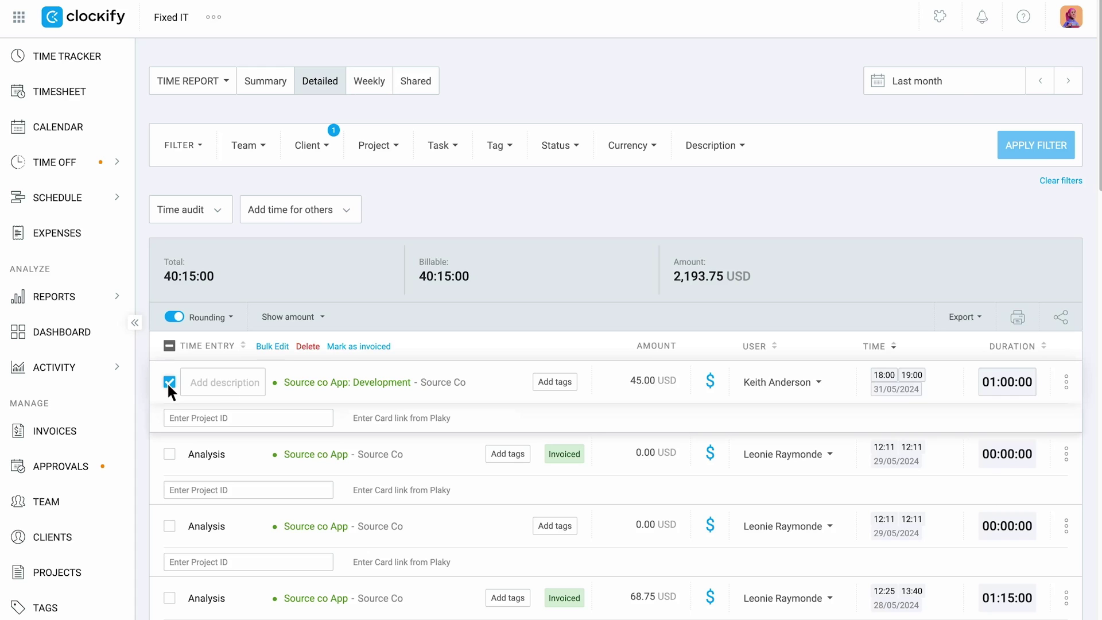
left_click(168, 525)
left_click(359, 346)
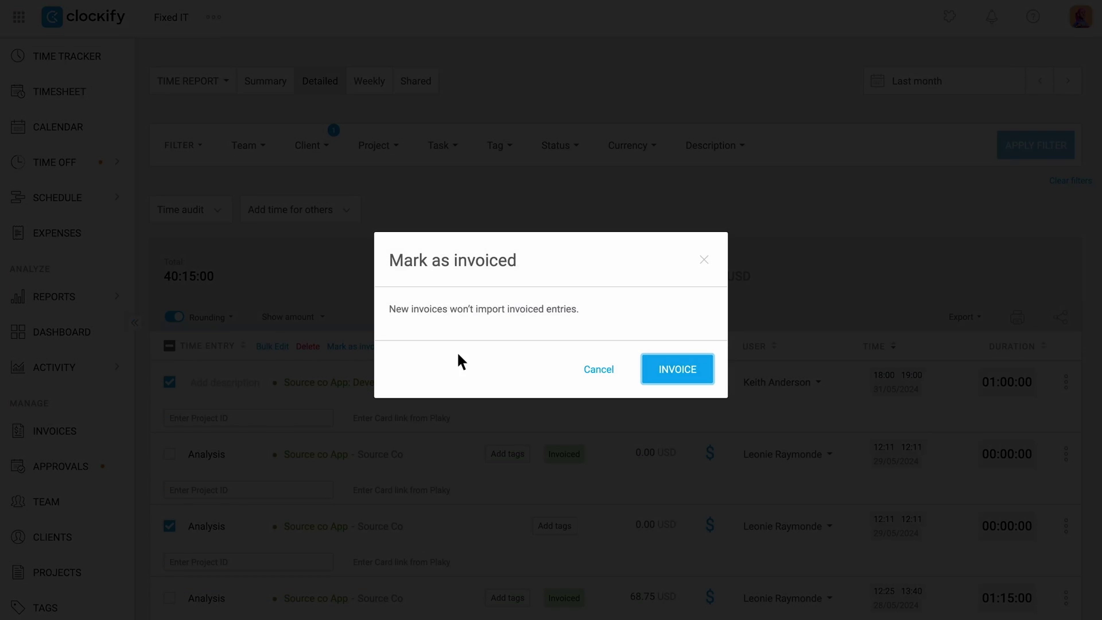
left_click(687, 368)
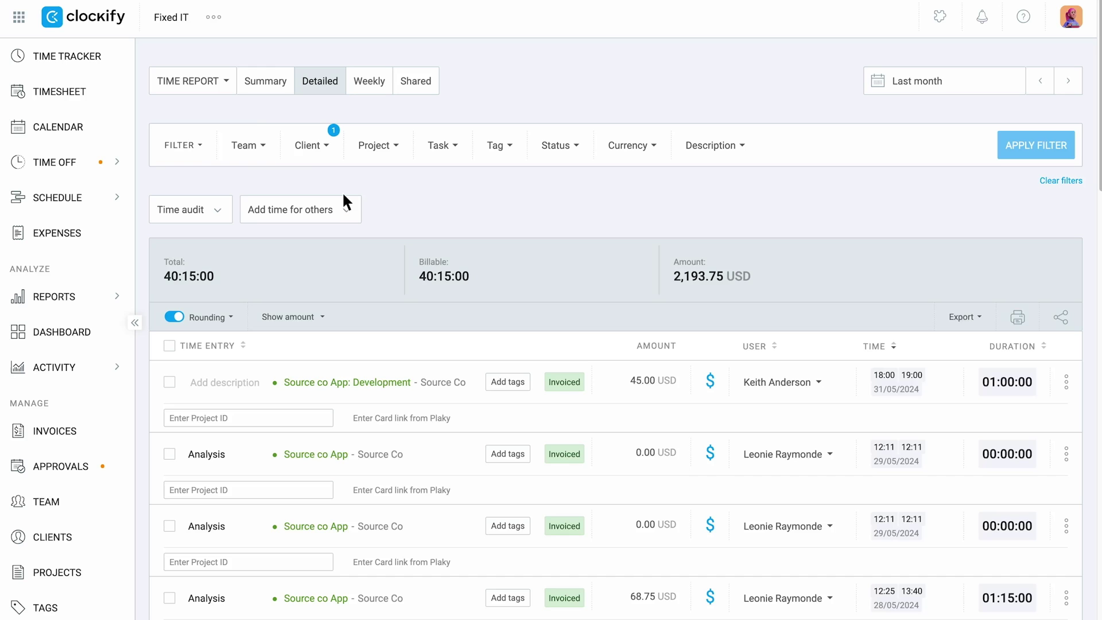
left_click(208, 77)
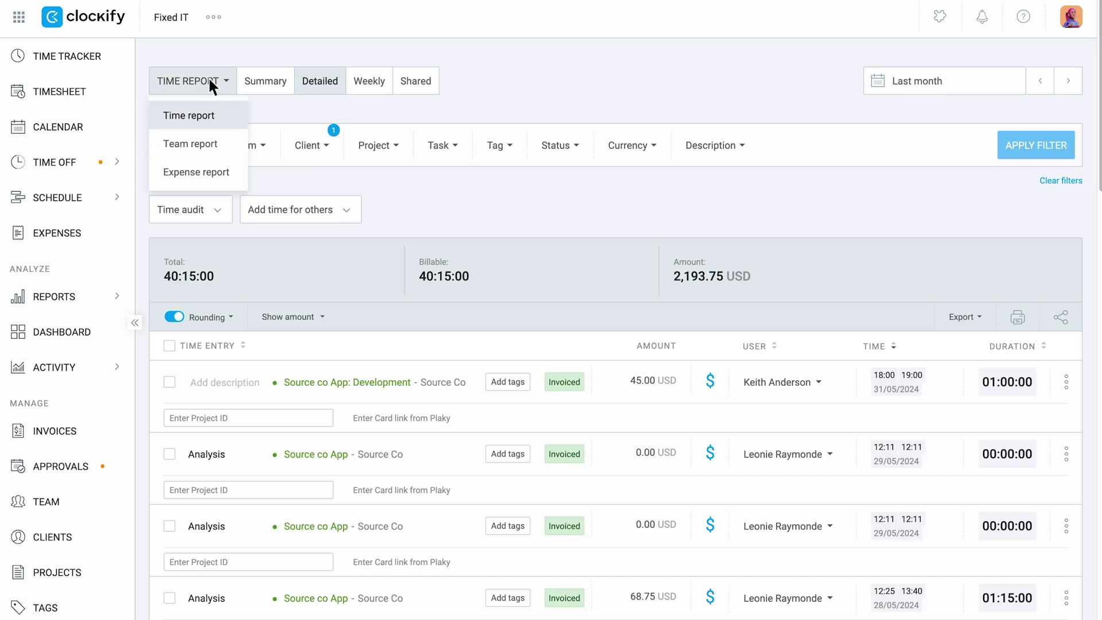
- In the detailed expense report, mark the 16/05/2024 and 03/05/2024 Lunch expenses uninvoiced
left_click(229, 169)
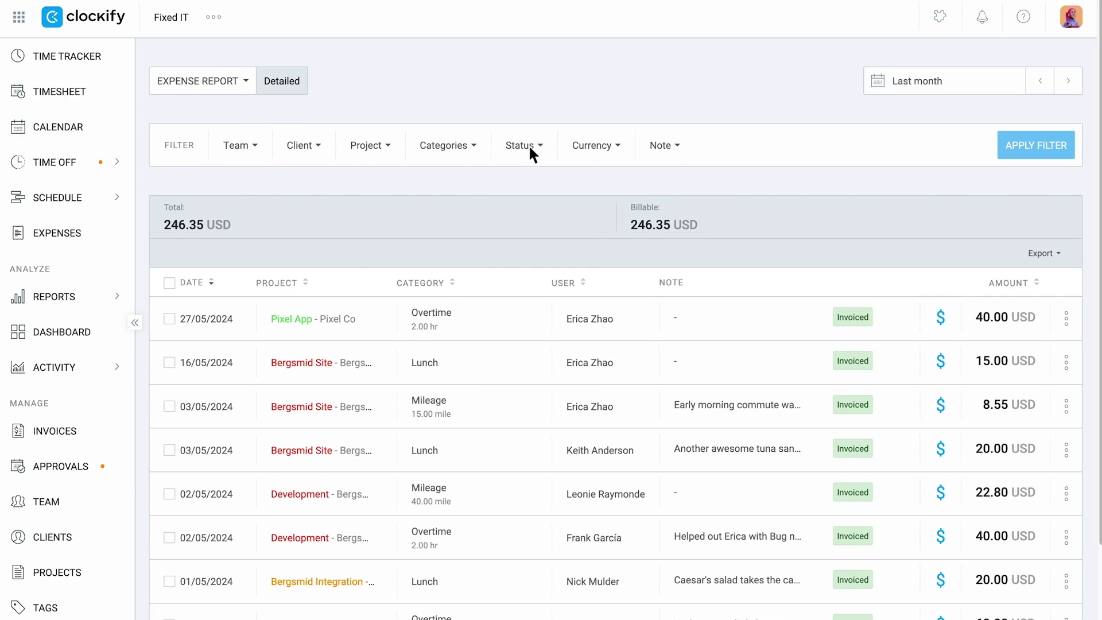
left_click(529, 145)
scroll(540, 259, "down", 3)
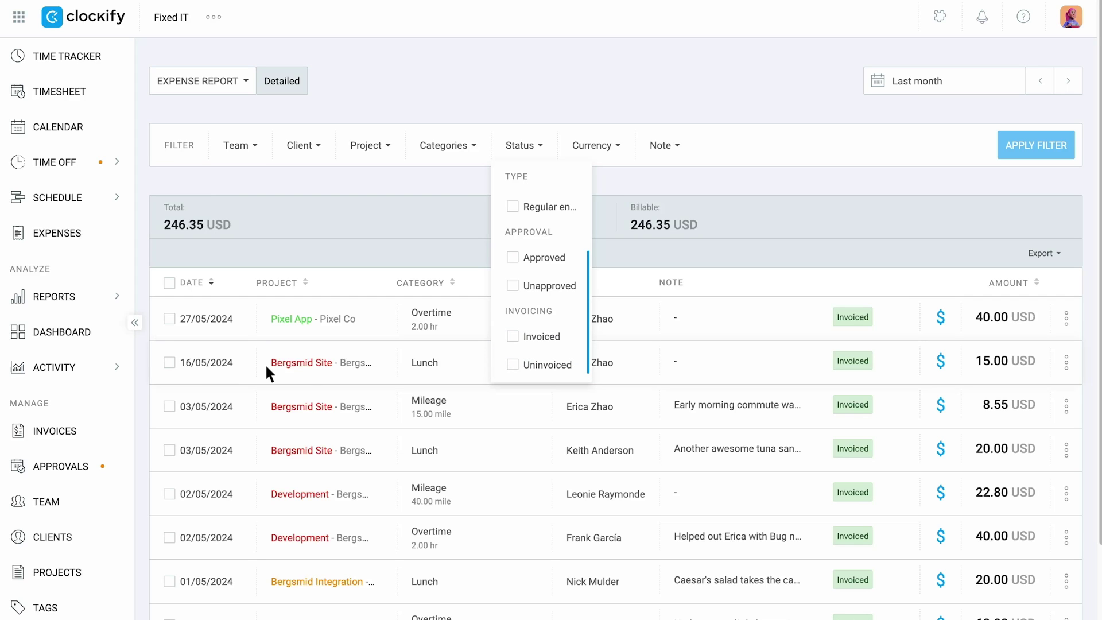
left_click(170, 363)
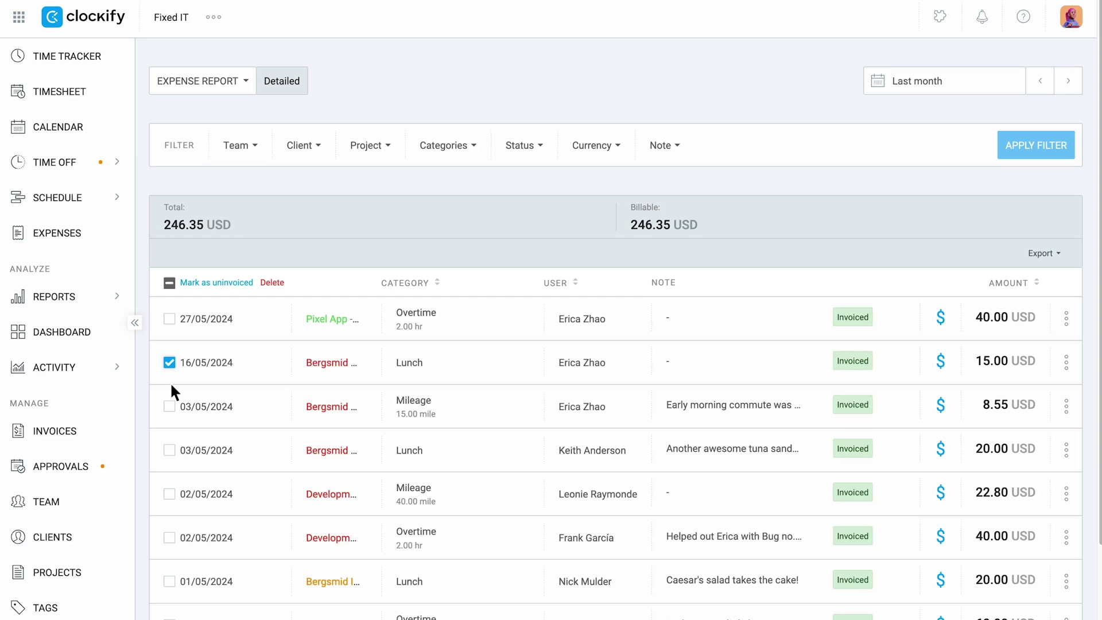
left_click(169, 449)
left_click(218, 280)
left_click(679, 367)
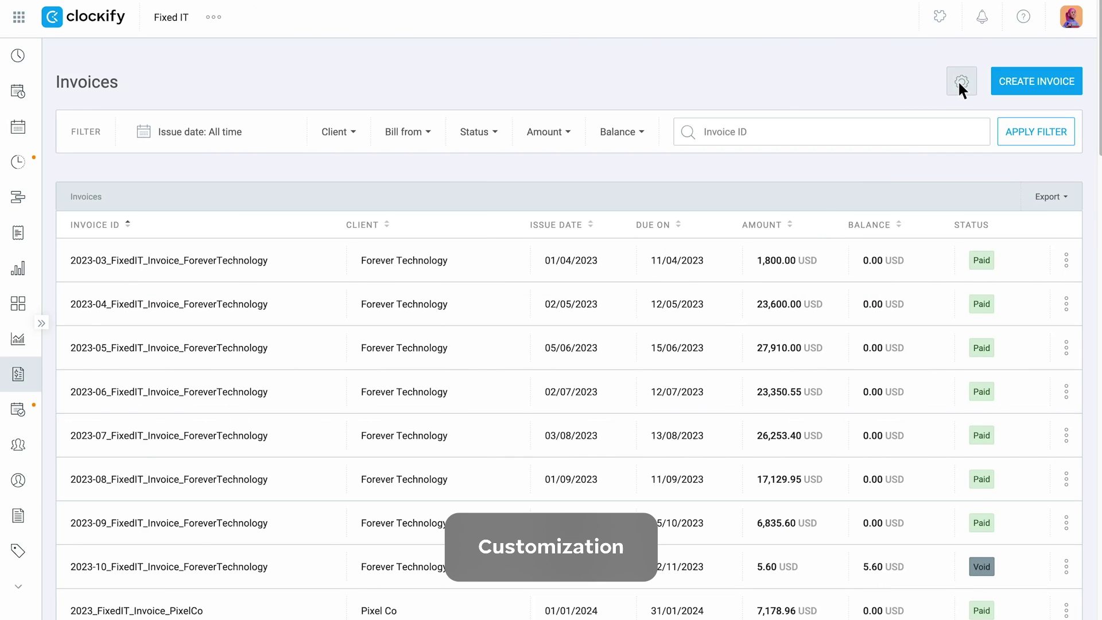
- Open the invoice settings and briefly view the invoice item types editor
left_click(961, 84)
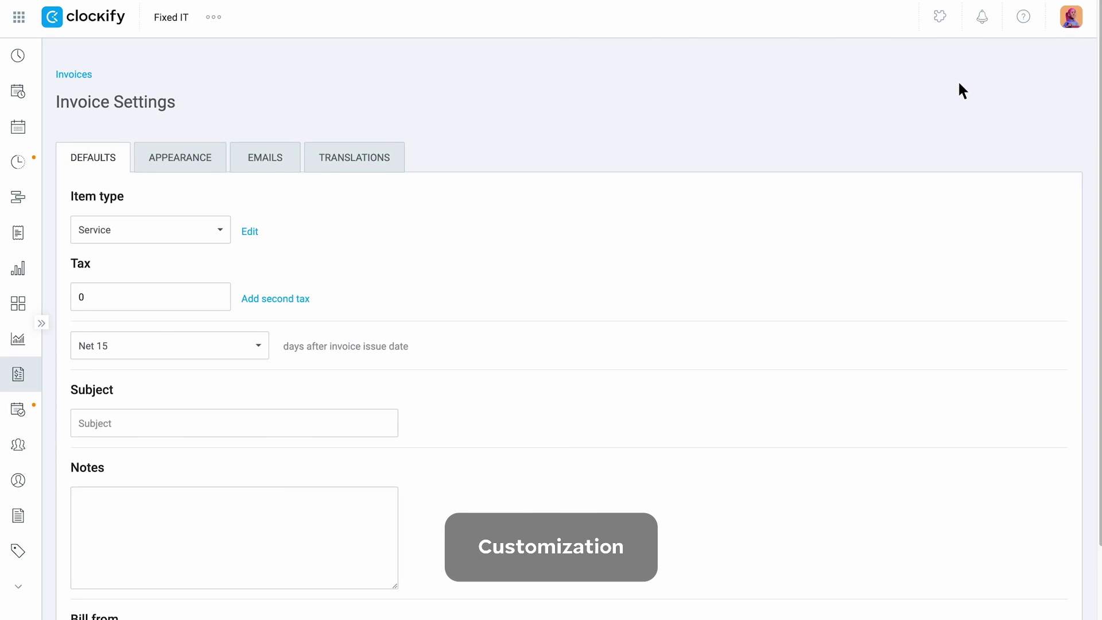
left_click(211, 230)
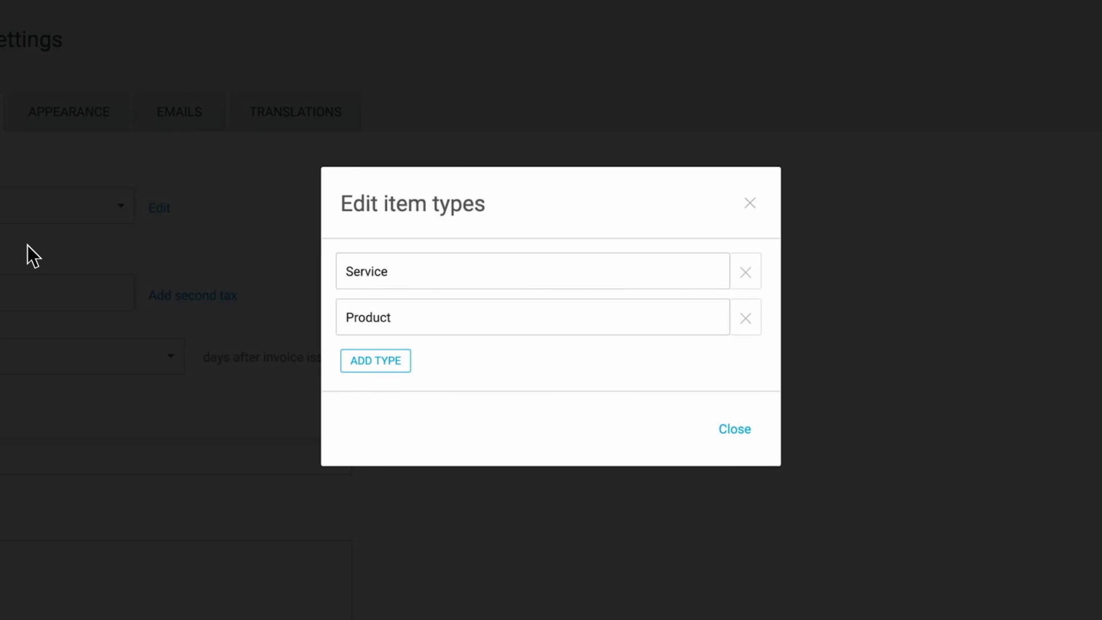
left_click(27, 245)
- Set the default tax to 10 and add a compound second tax of 5
left_click(165, 292)
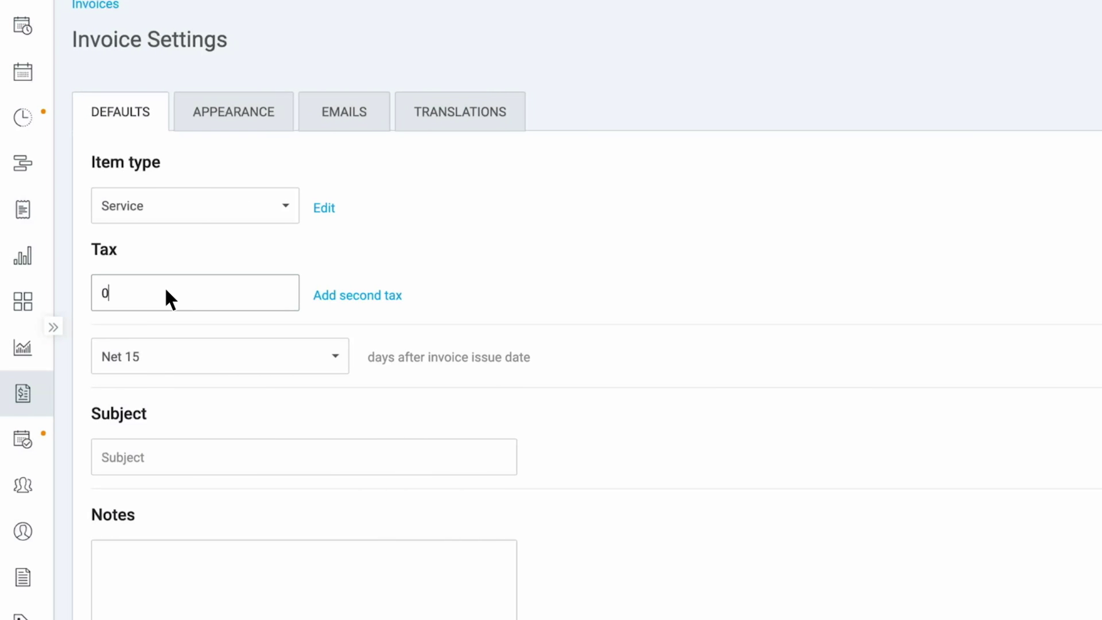
key("BackSpace")
type("10")
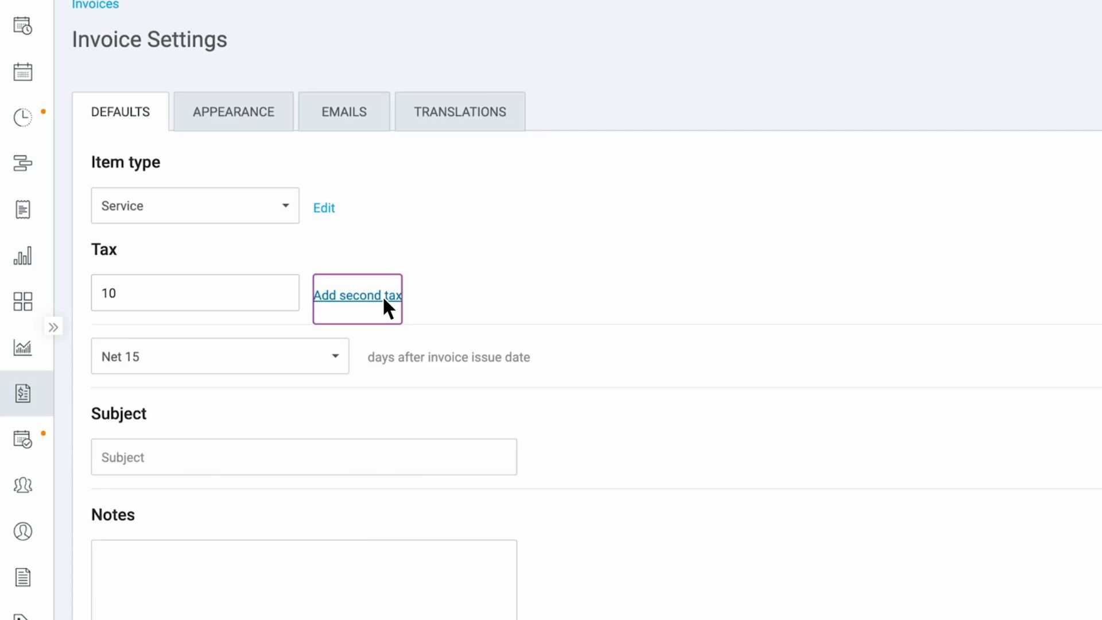
left_click(383, 295)
left_click(134, 382)
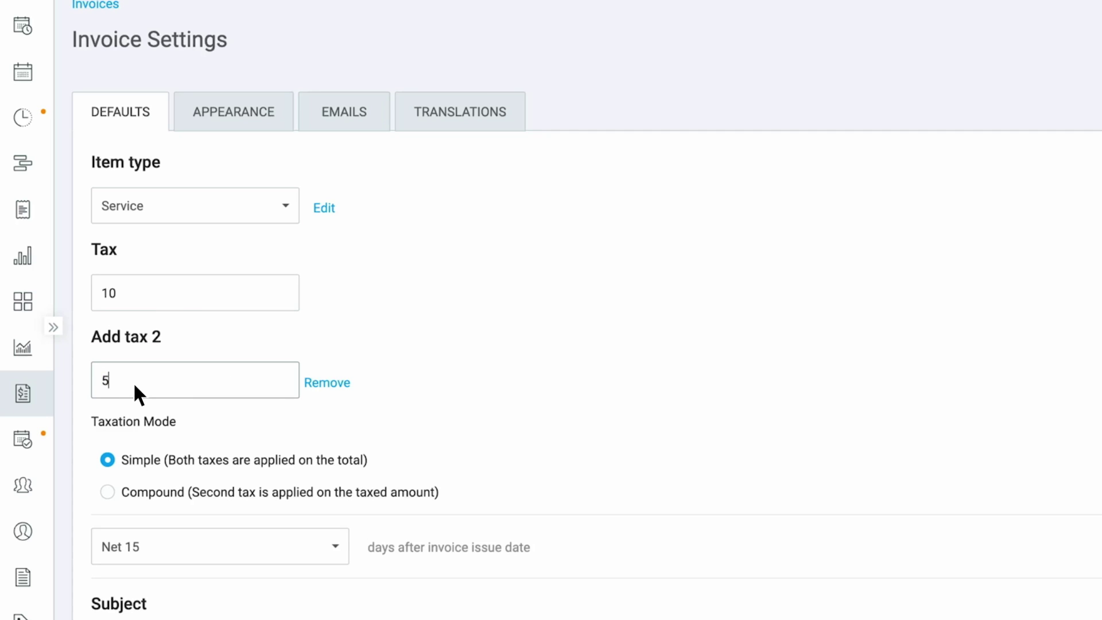
left_click(108, 491)
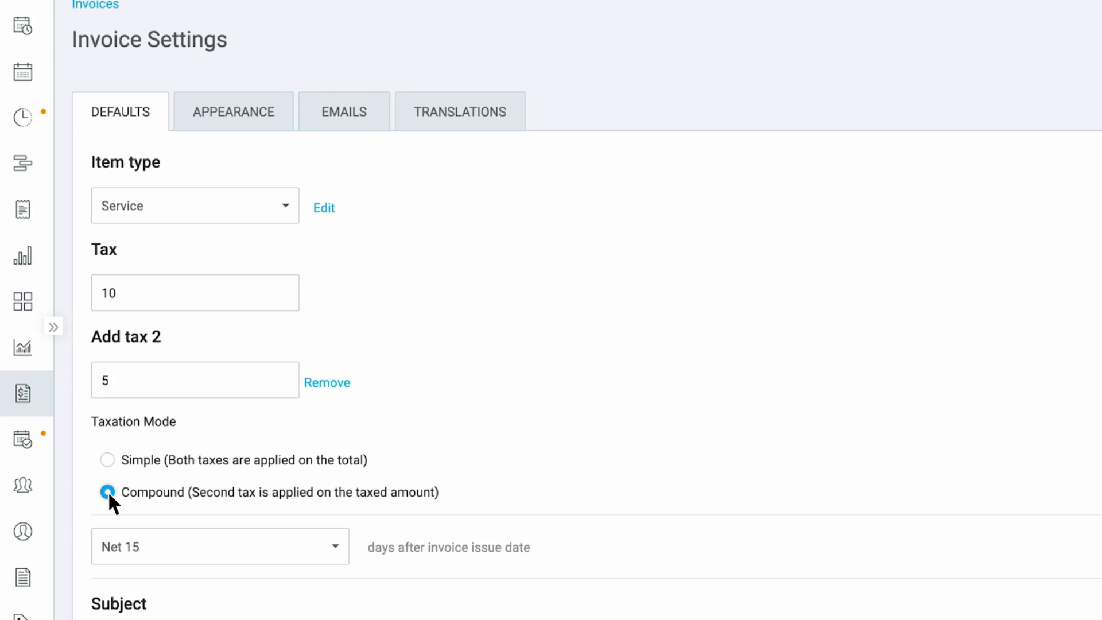
- Set Net 10 payment terms, subject 'Invoice' and a payment-instructions note, and review Bill from companies
left_click(153, 541)
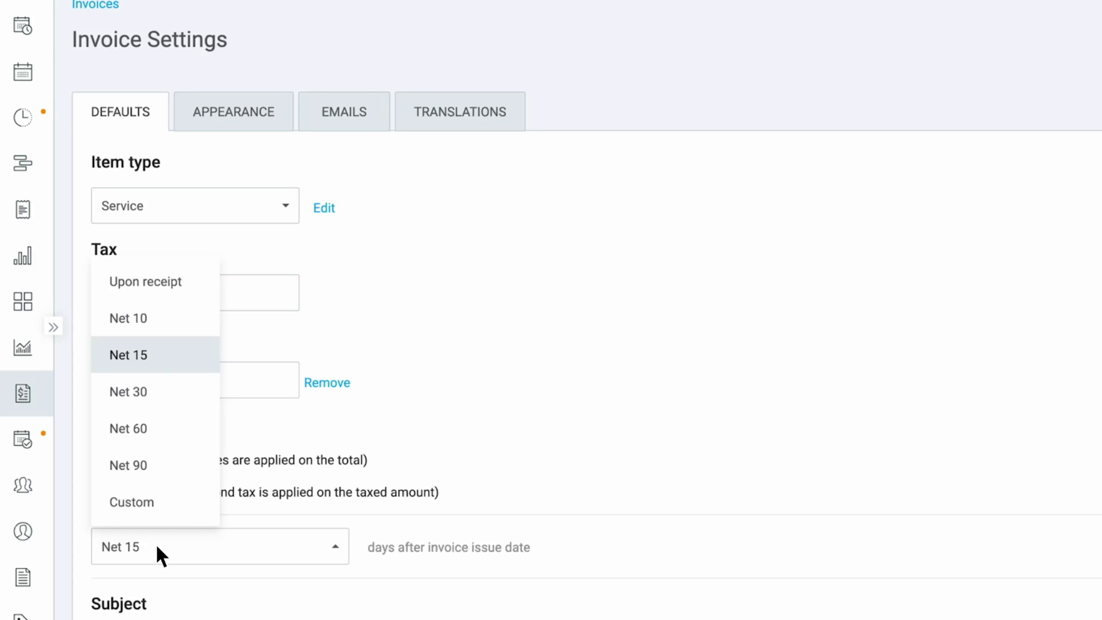
left_click(165, 309)
scroll(164, 310, "down", 3)
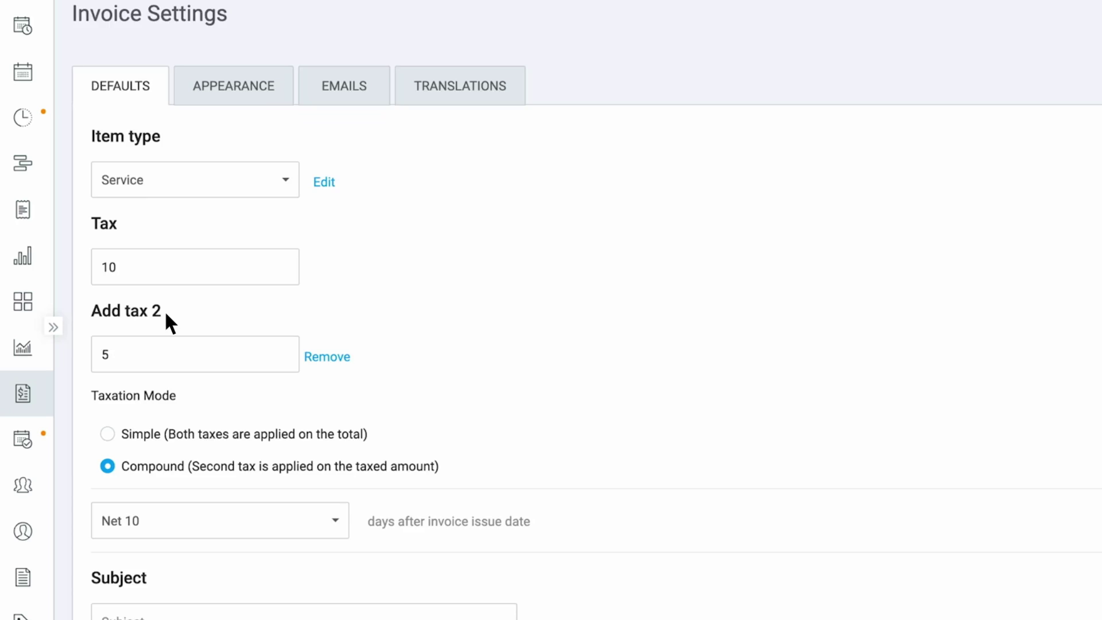
scroll(165, 326, "down", 1)
left_click(161, 328)
type("Invoice")
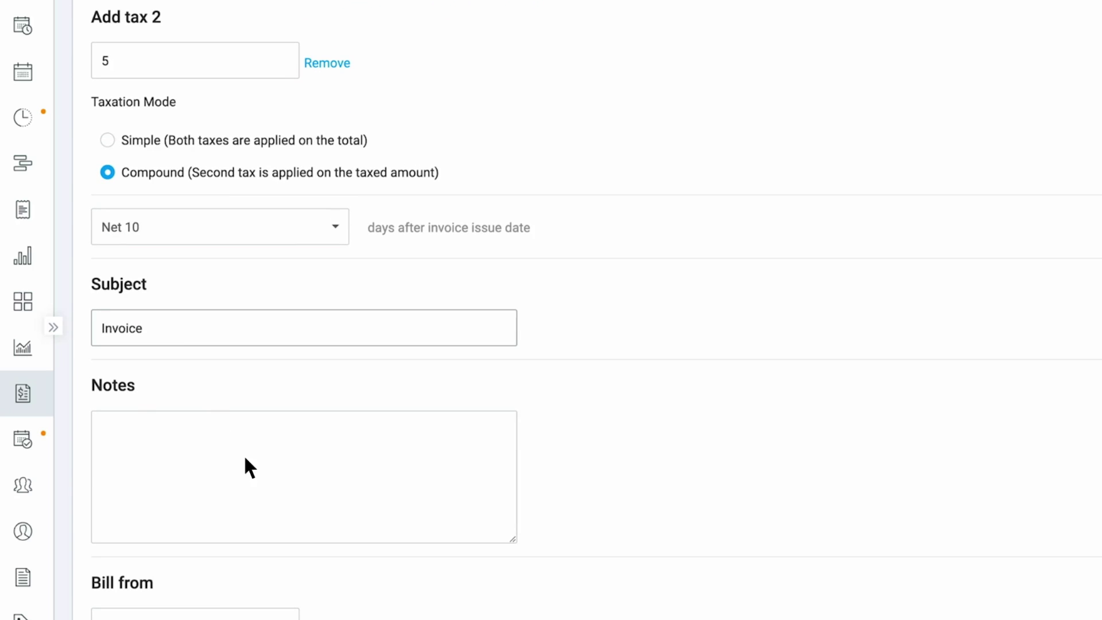
left_click(244, 453)
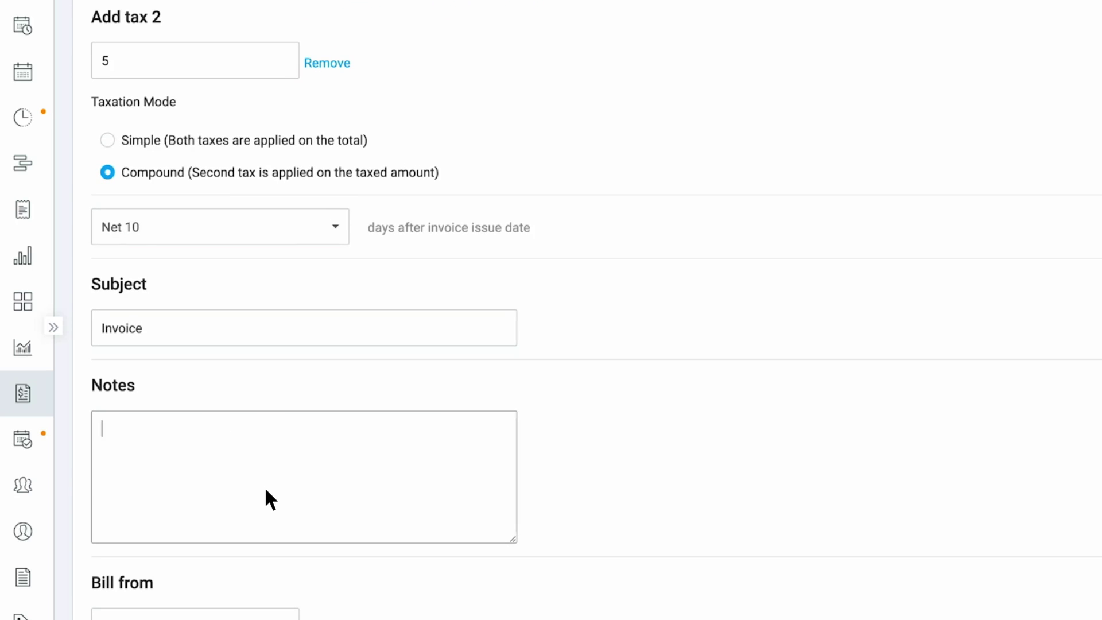
scroll(264, 486, "down", 1)
scroll(265, 472, "down", 1)
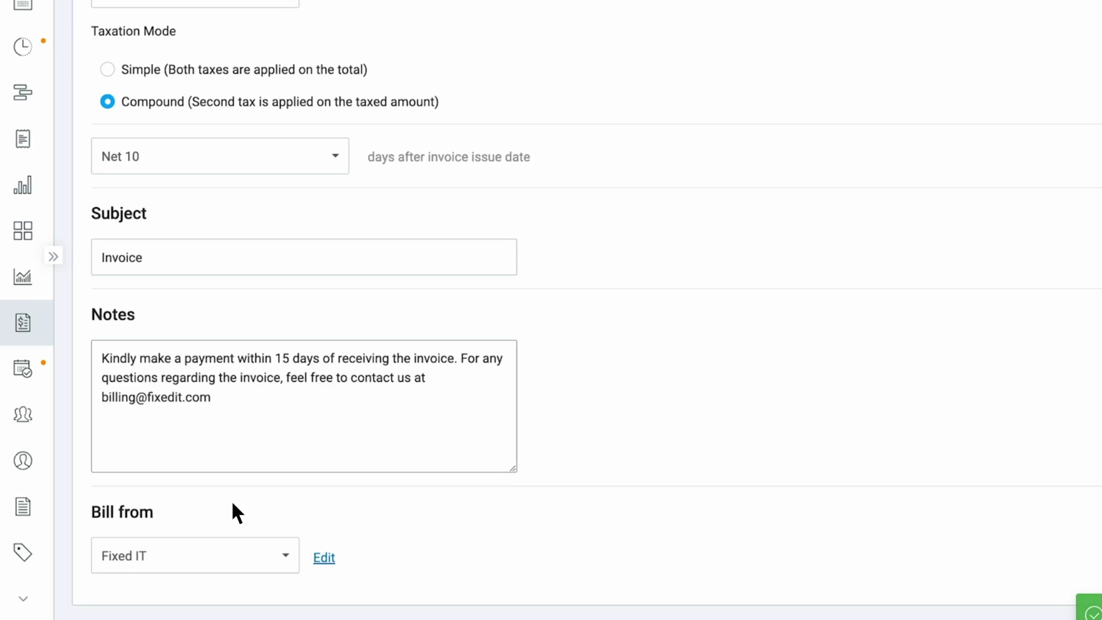
left_click(213, 562)
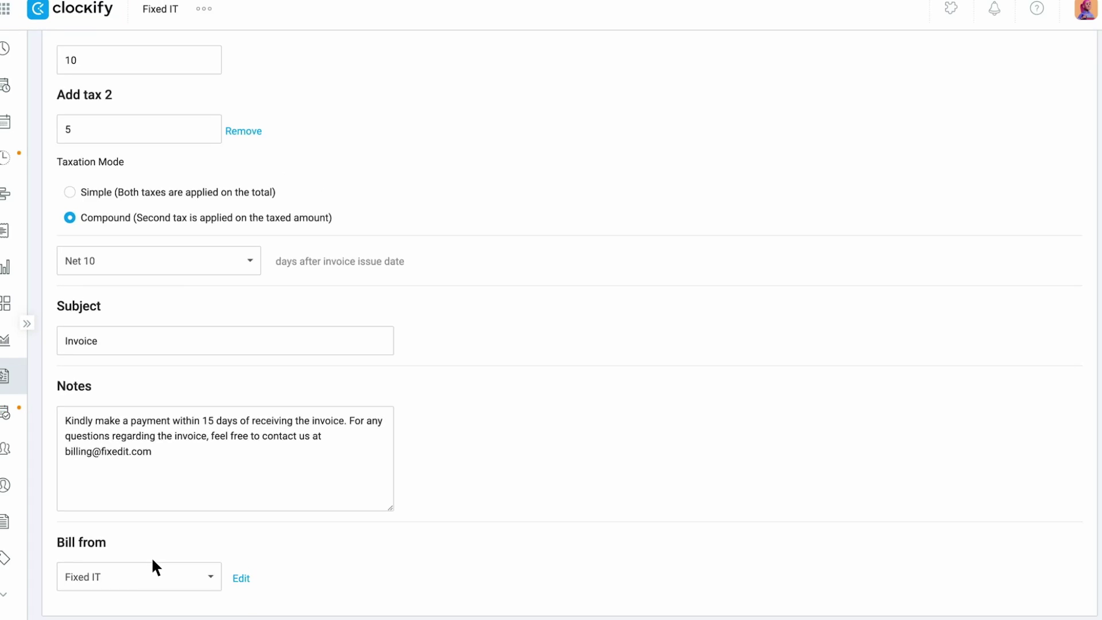
scroll(163, 550, "up", 5)
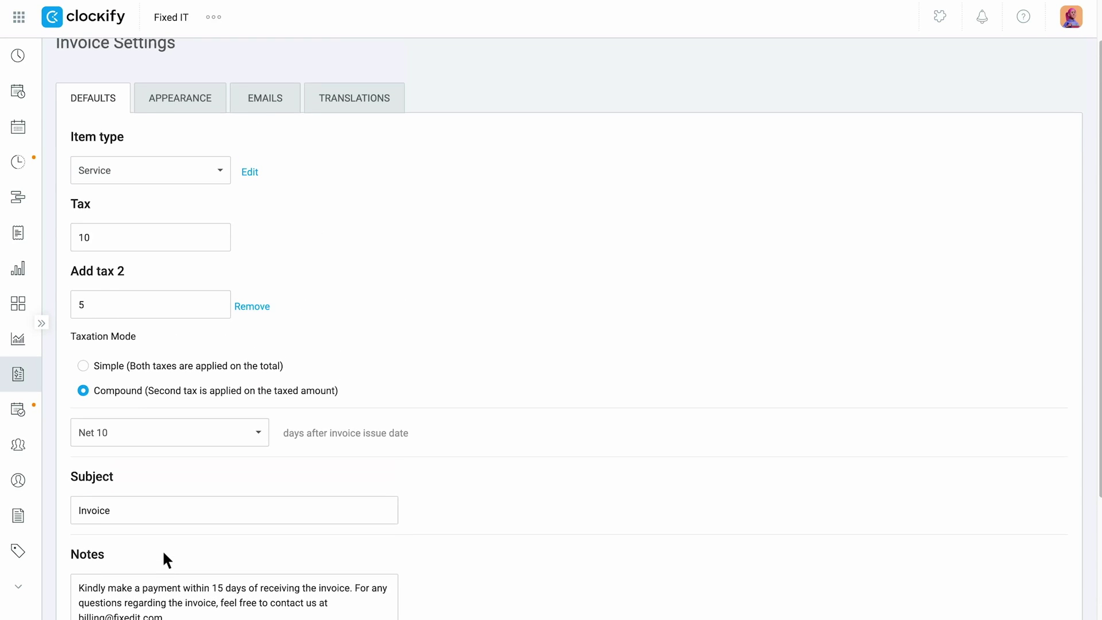
scroll(162, 549, "up", 2)
left_click(180, 113)
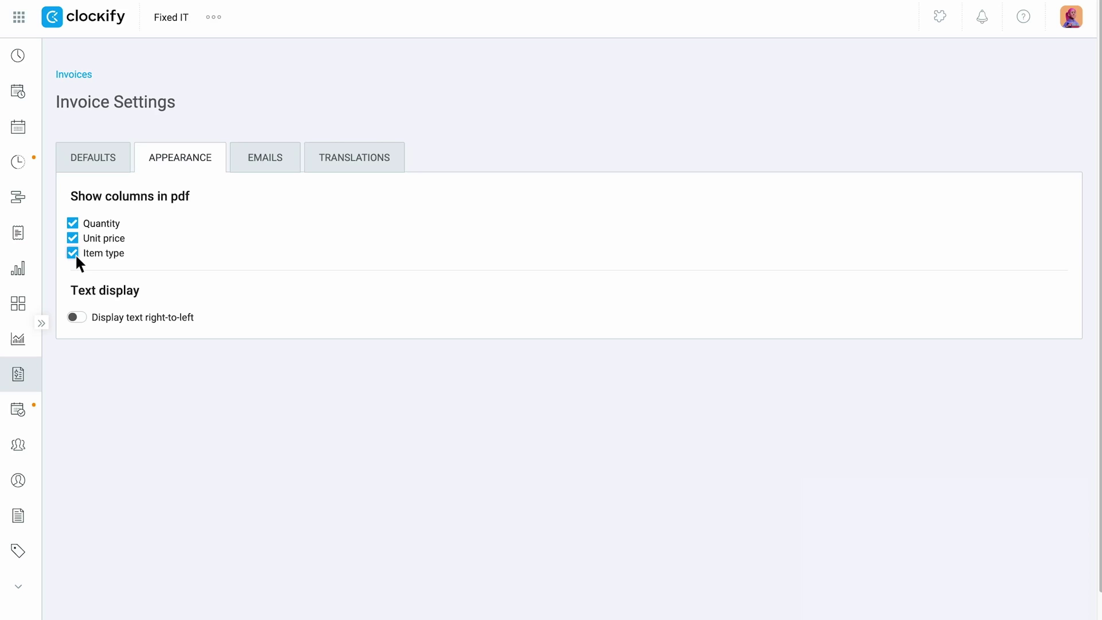
- Toggle right-to-left invoice text and view the invoice email templates
left_click(75, 317)
left_click(268, 157)
scroll(268, 157, "down", 1)
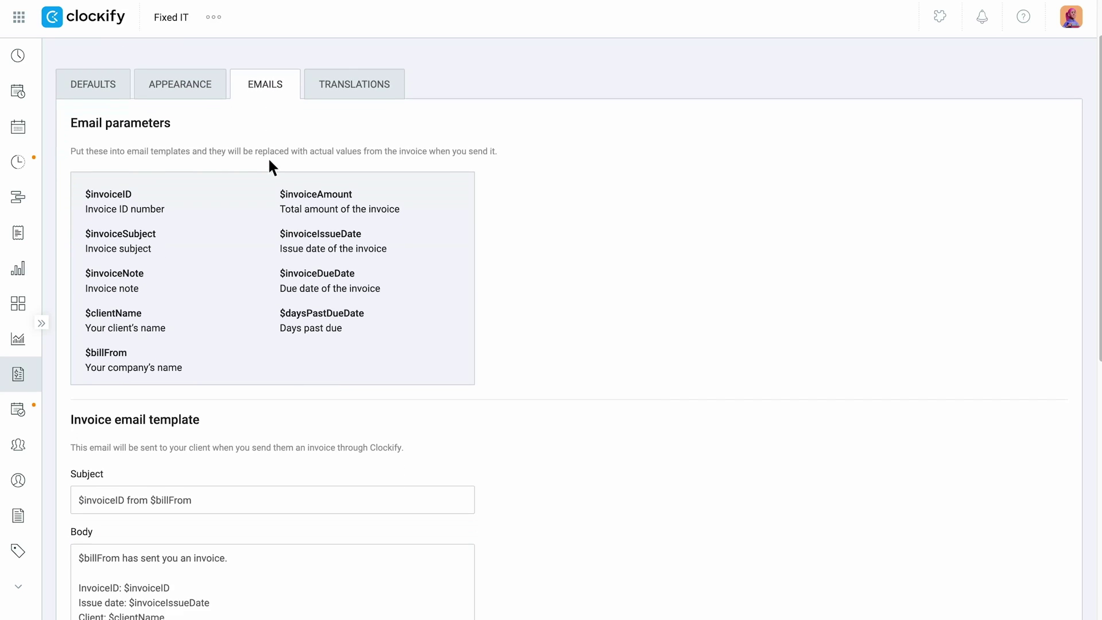
scroll(268, 156, "down", 2)
scroll(268, 157, "down", 2)
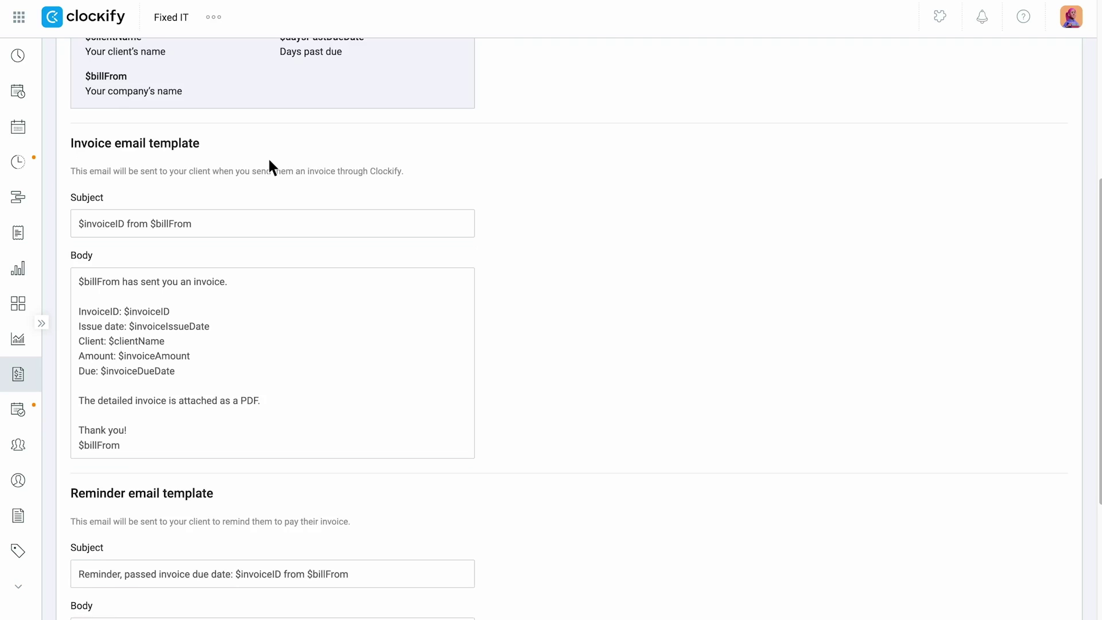
scroll(268, 156, "down", 1)
scroll(268, 156, "down", 1)
scroll(268, 157, "down", 1)
scroll(267, 157, "down", 1)
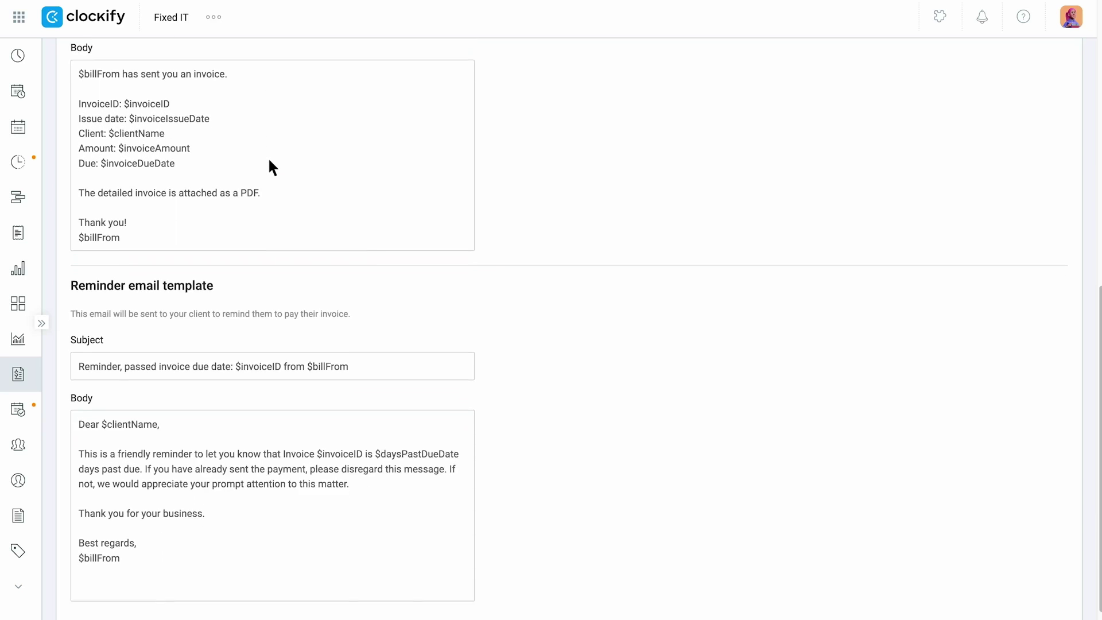
scroll(268, 157, "down", 1)
scroll(268, 157, "up", 8)
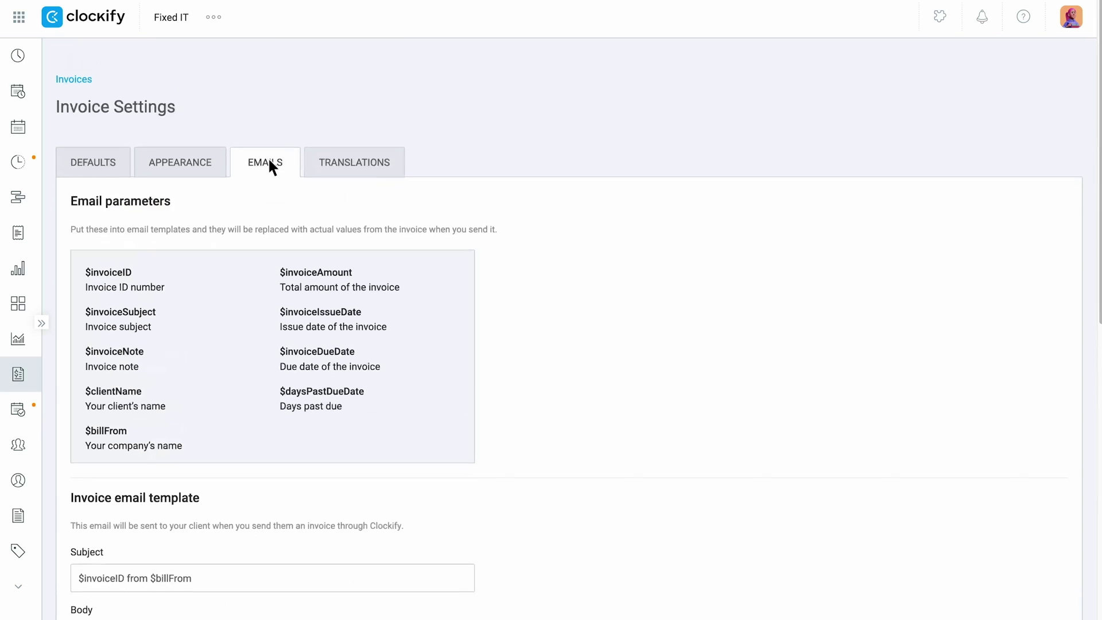
- Replace the invoice Tax label translation with VAT
left_click(368, 162)
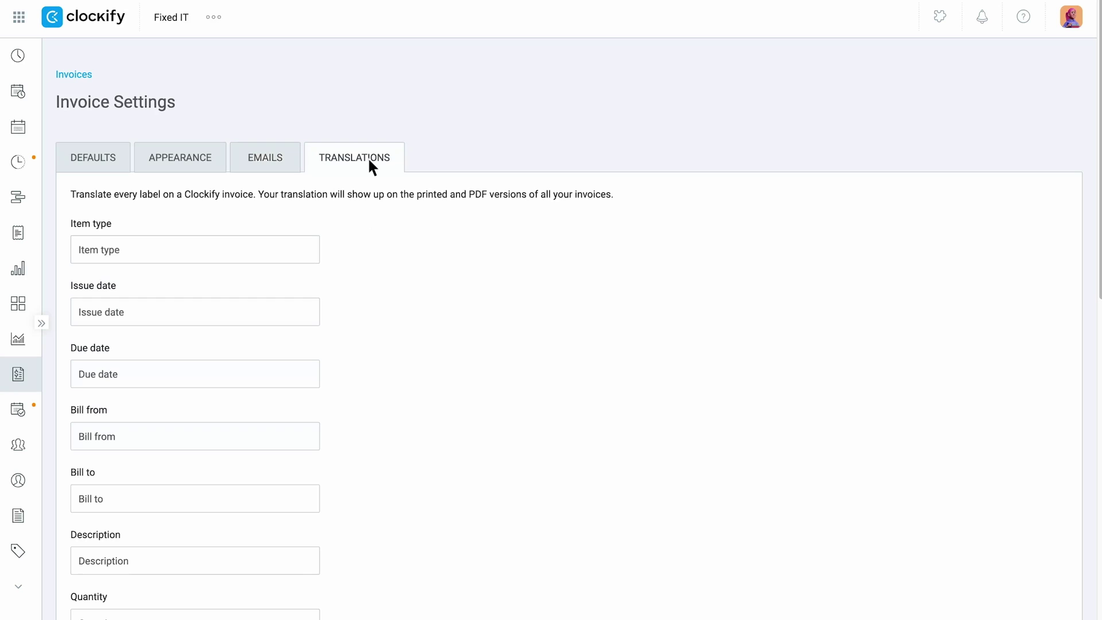
scroll(368, 162, "down", 1)
scroll(367, 163, "down", 1)
scroll(367, 162, "down", 1)
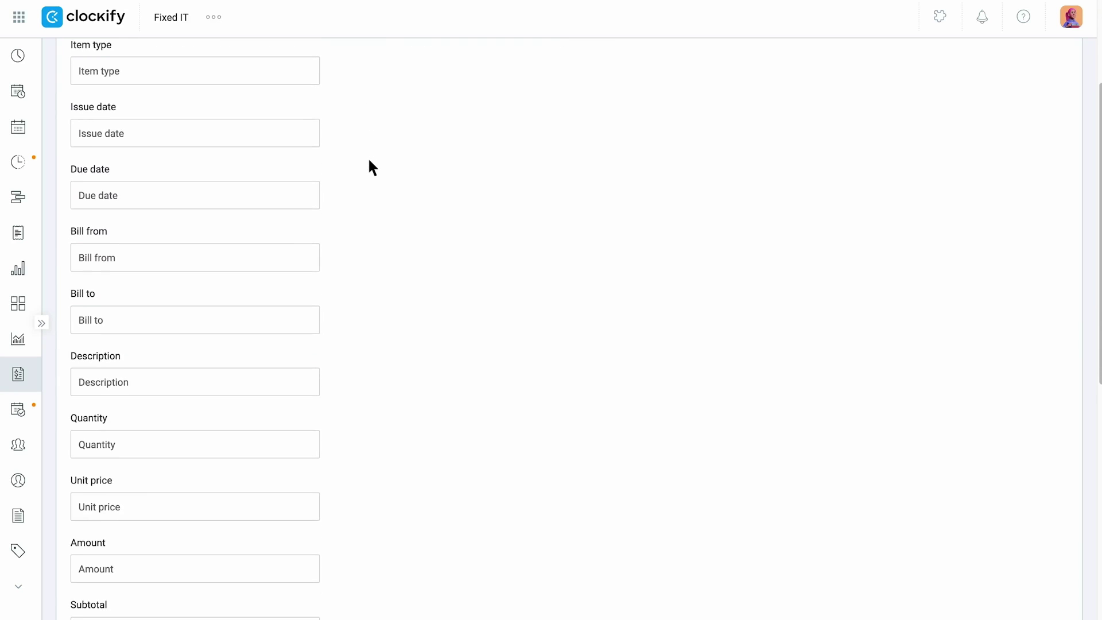
scroll(368, 163, "down", 1)
scroll(367, 162, "down", 1)
scroll(368, 162, "down", 1)
scroll(368, 162, "down", 1)
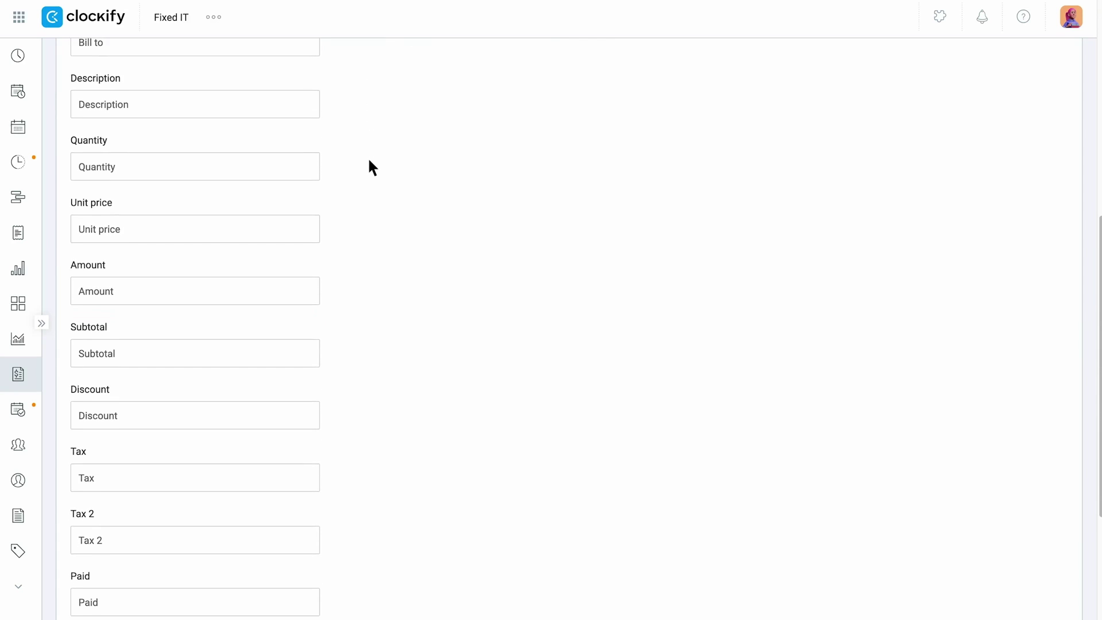
scroll(368, 162, "down", 1)
scroll(368, 162, "down", 1)
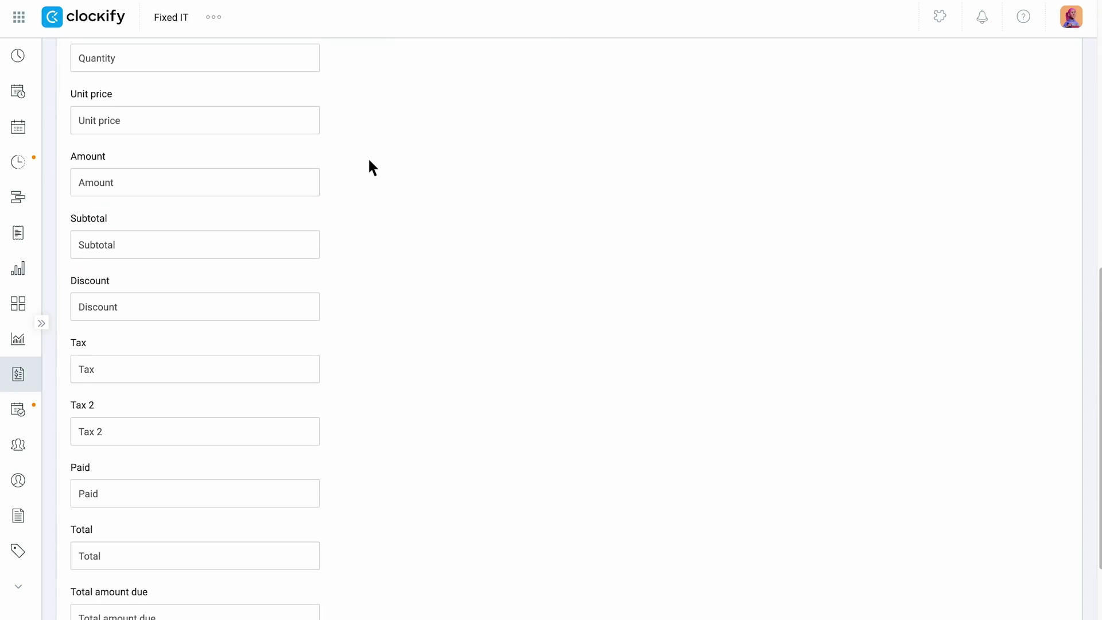
double_click(117, 368)
type("VAT")
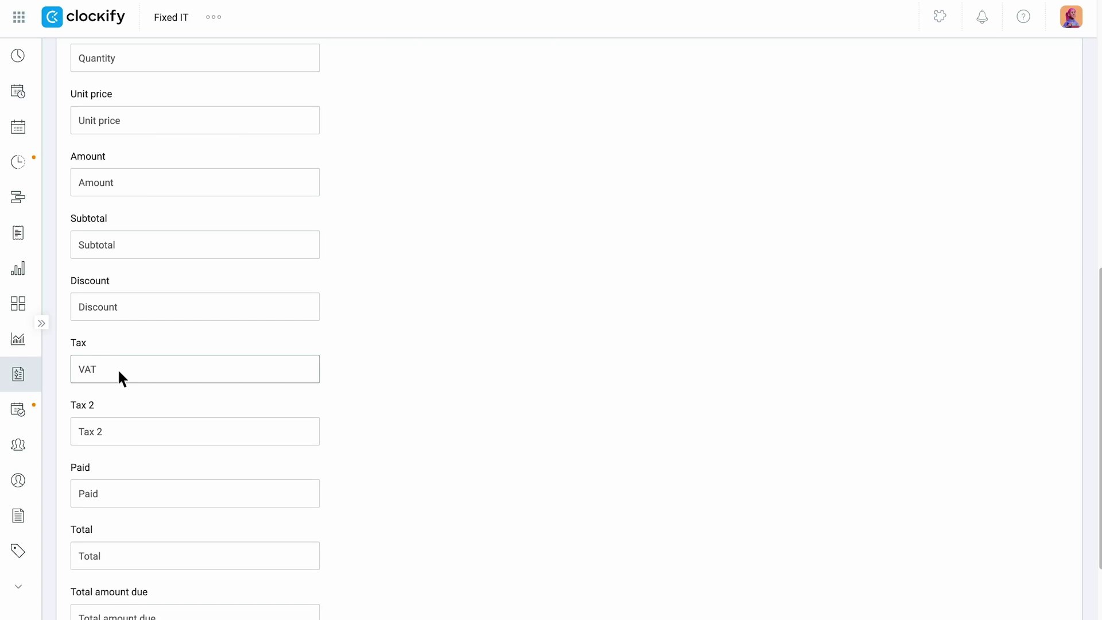